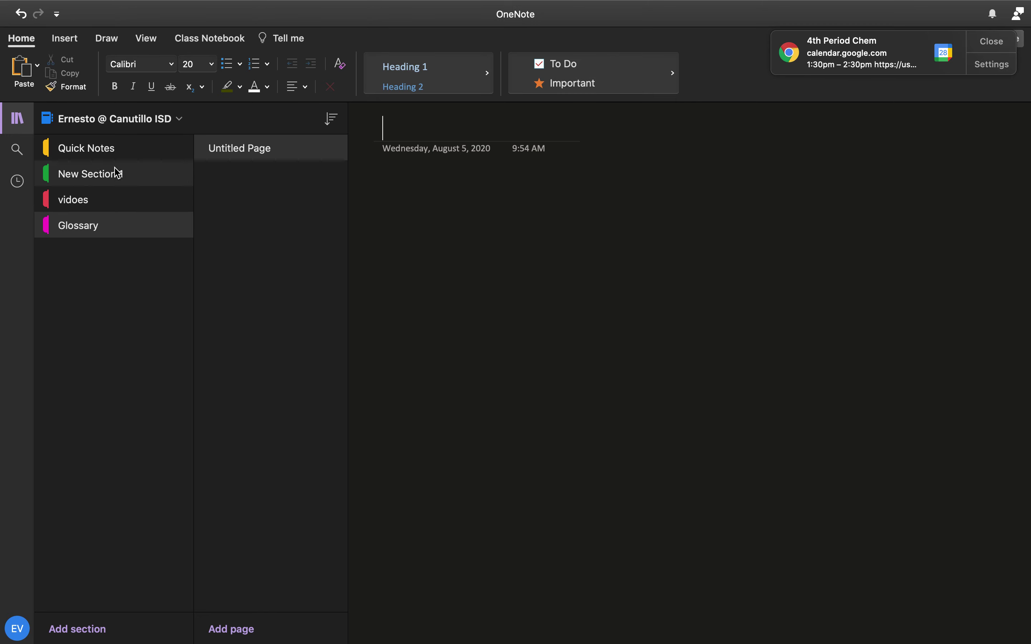
Browse the Quick Notes, New Section 1, vidoes and Glossary sections, then return to Quick Notes.
click(89, 154)
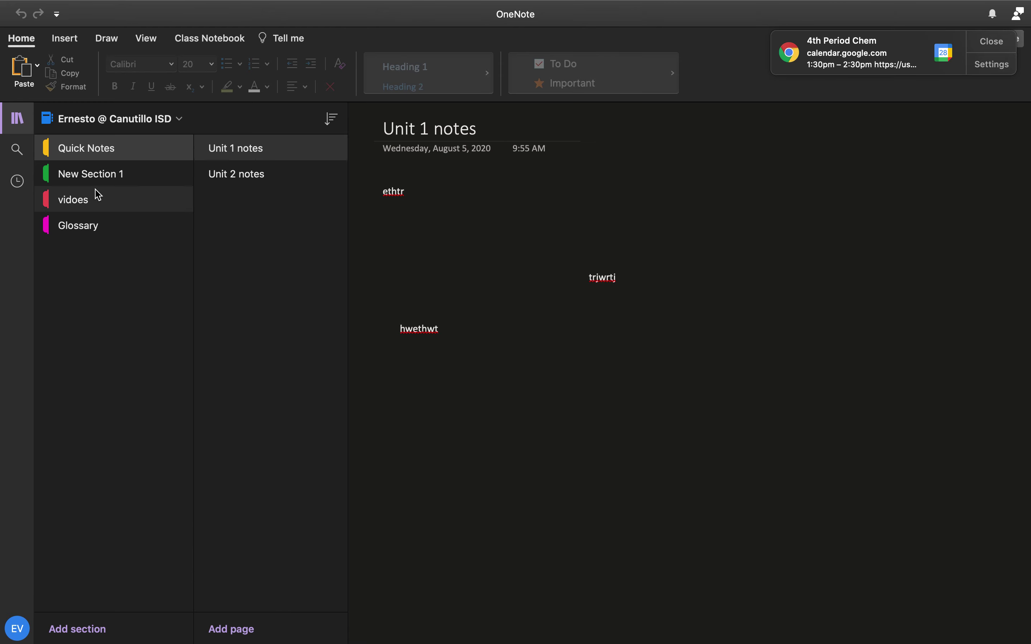
click(100, 176)
click(96, 200)
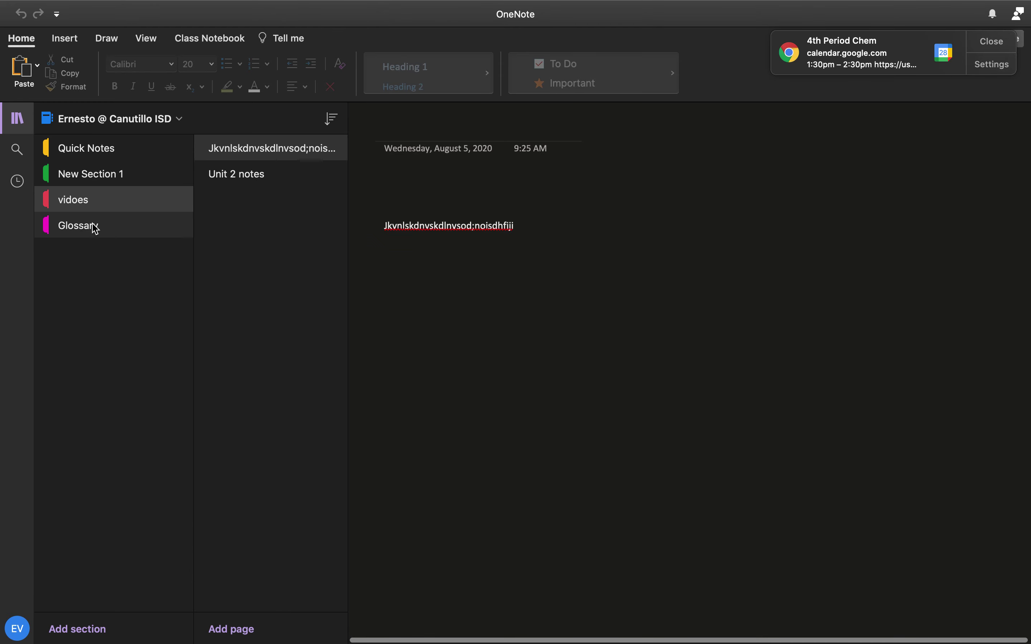
click(95, 224)
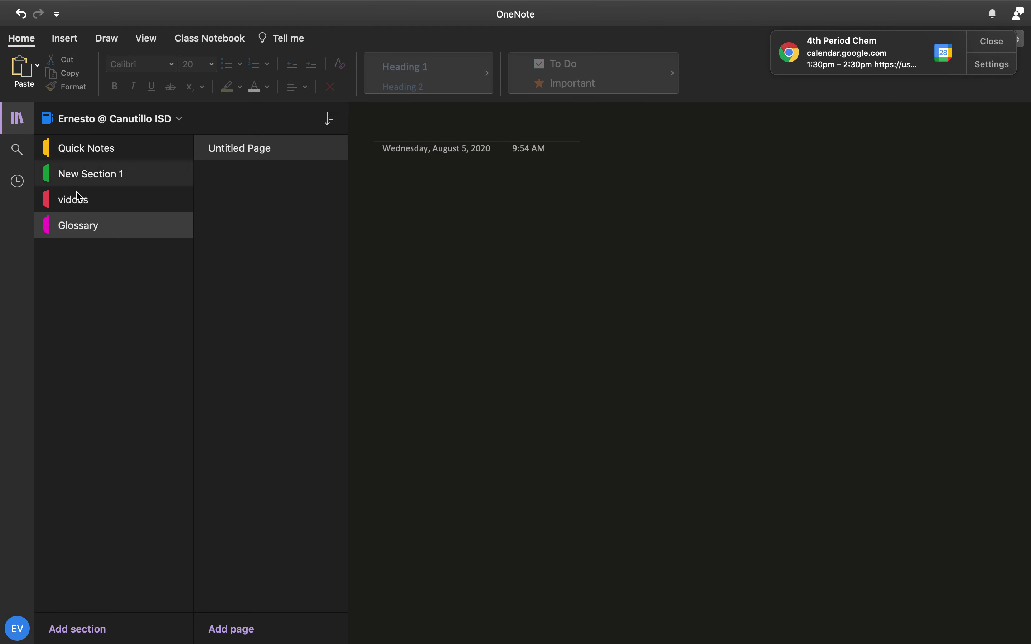
click(82, 151)
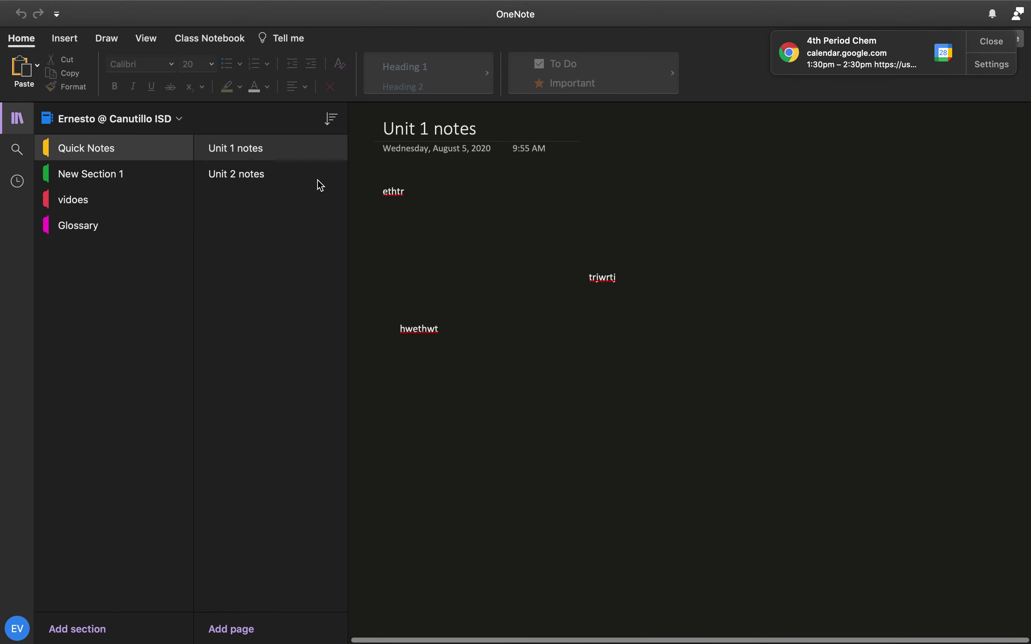
Switch back and forth between the Unit 1 notes and Unit 2 notes pages.
click(254, 175)
click(255, 151)
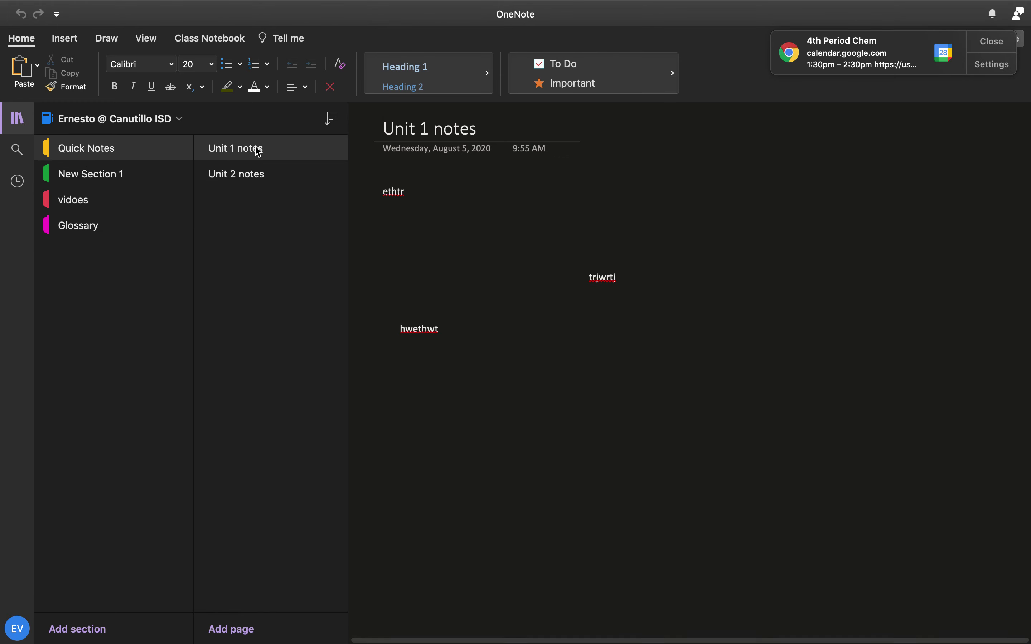
click(257, 184)
click(264, 151)
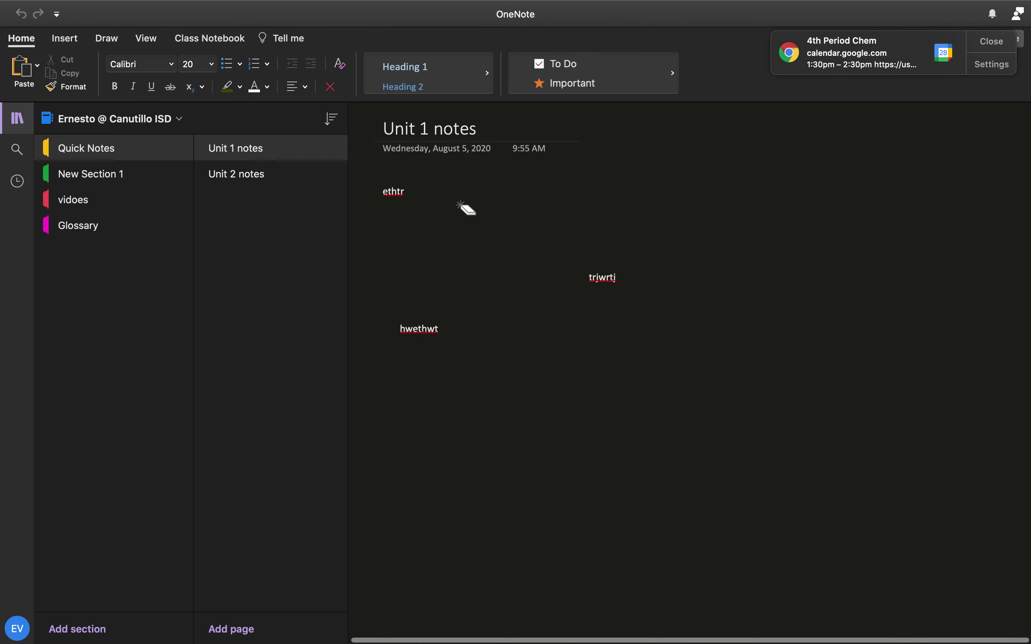
click(245, 177)
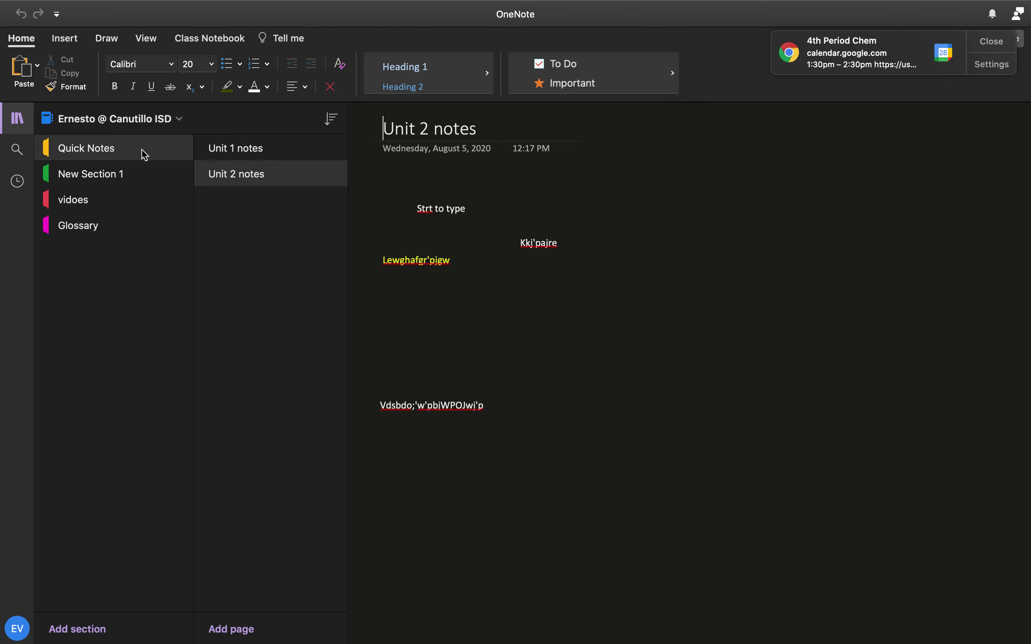
Look through New Section 1, vidoes and Glossary again before returning to Quick Notes.
click(113, 178)
click(101, 199)
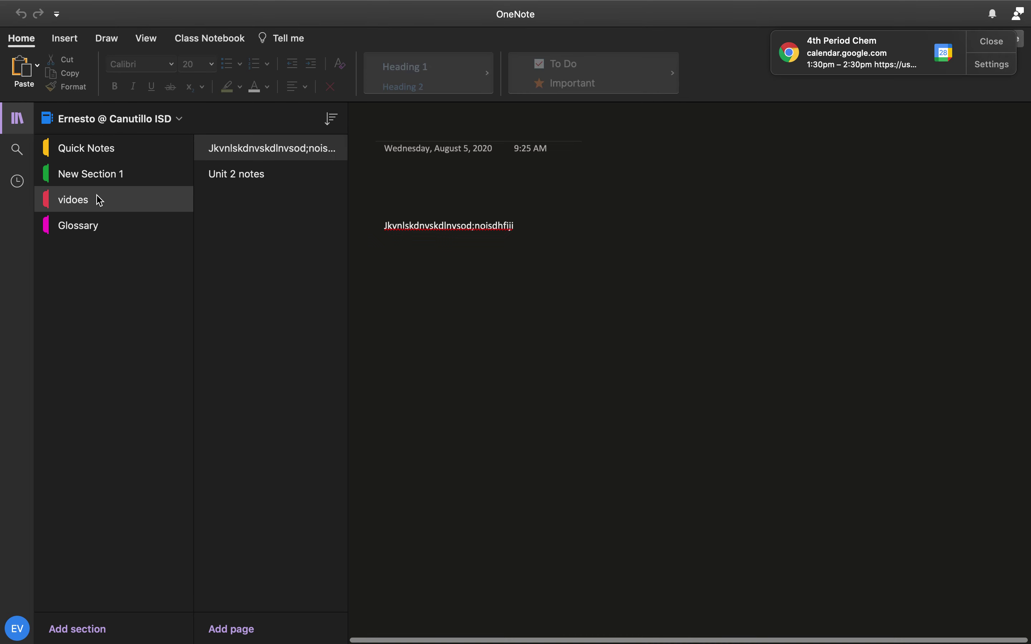
click(98, 230)
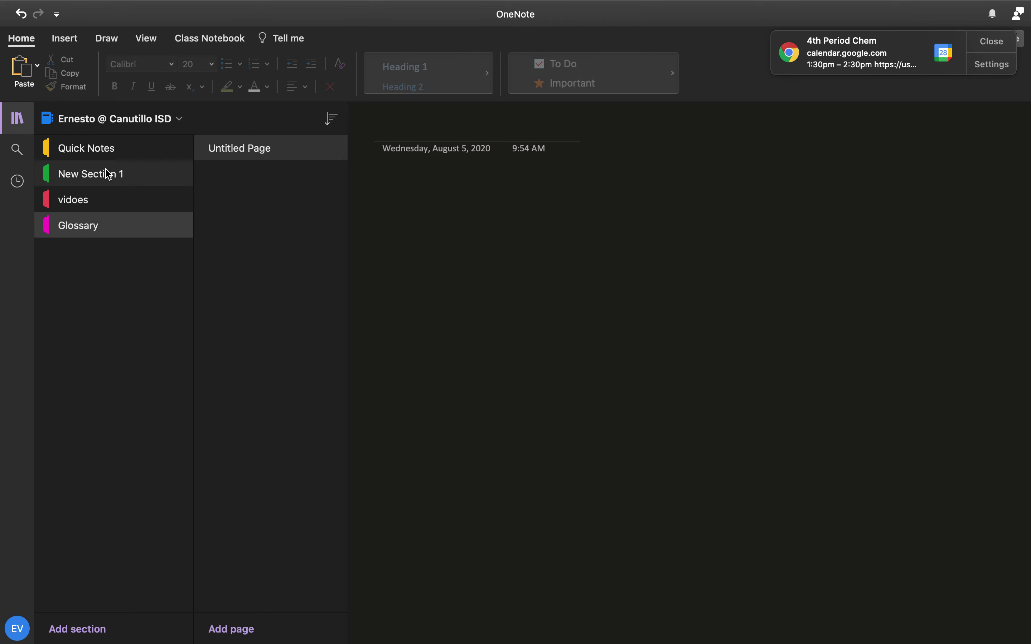
click(112, 153)
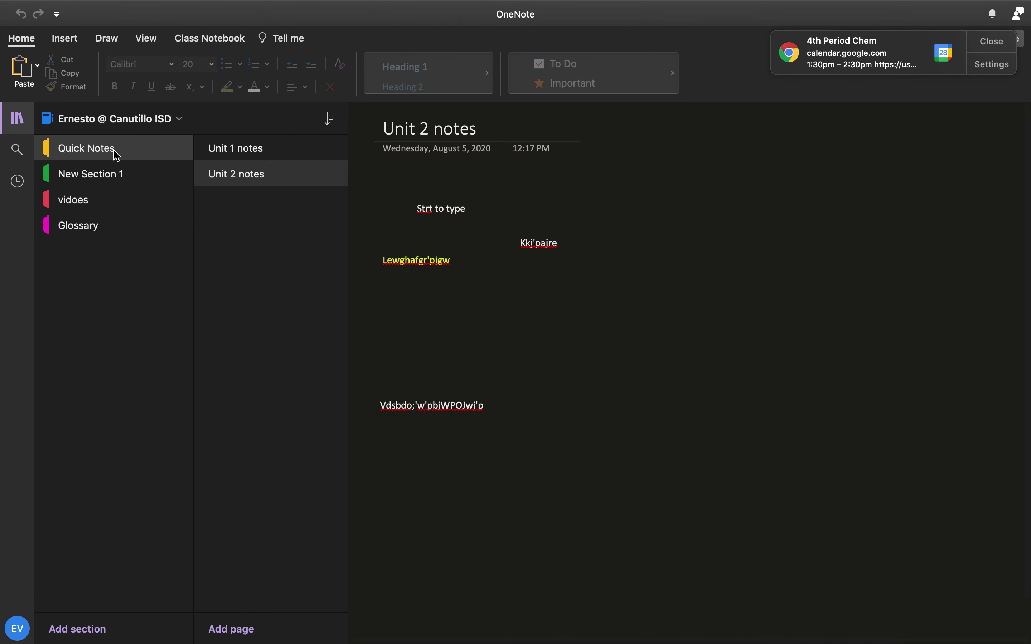
click(104, 179)
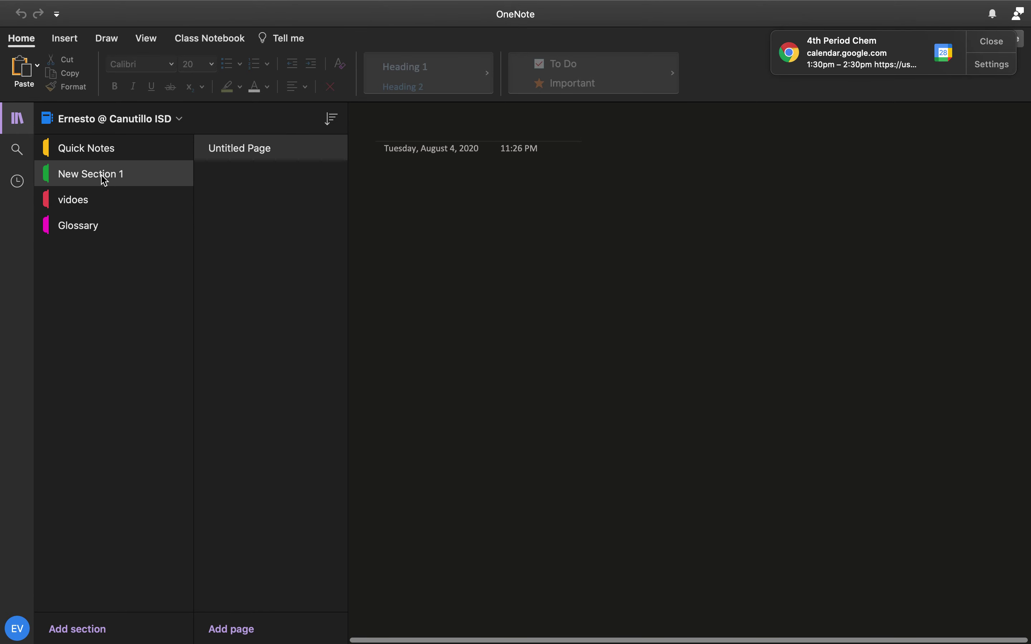
click(126, 154)
Open the Unit 1 notes page and place the cursor in its title.
click(264, 154)
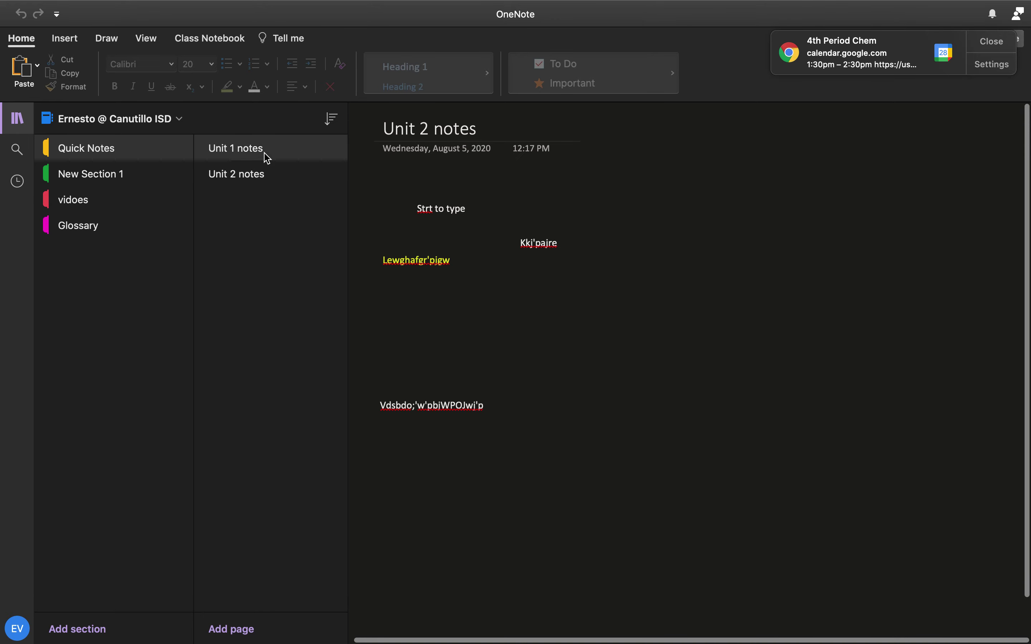
click(262, 173)
click(265, 154)
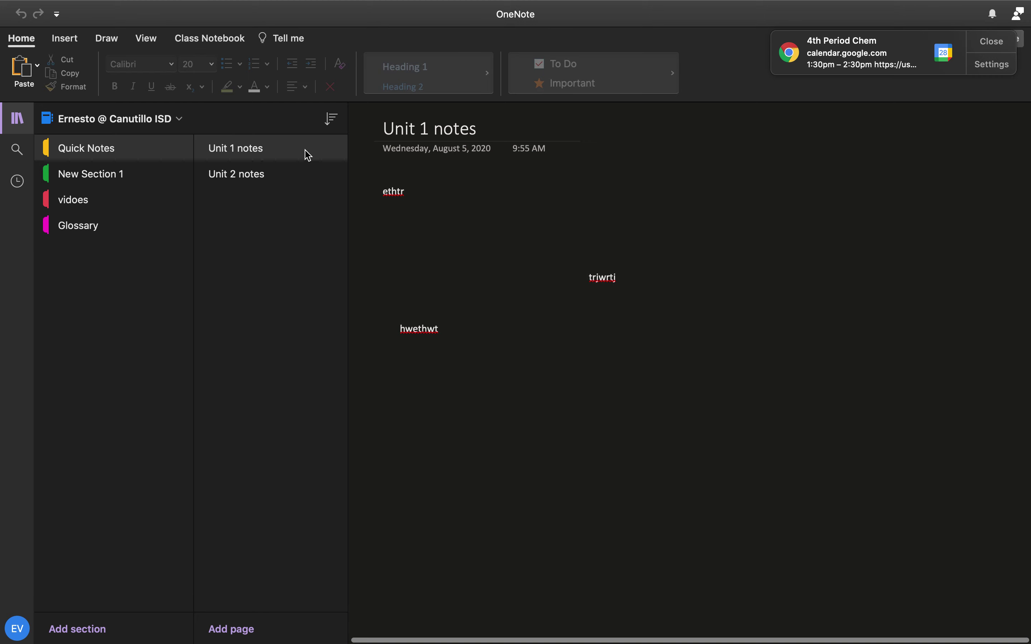
click(484, 129)
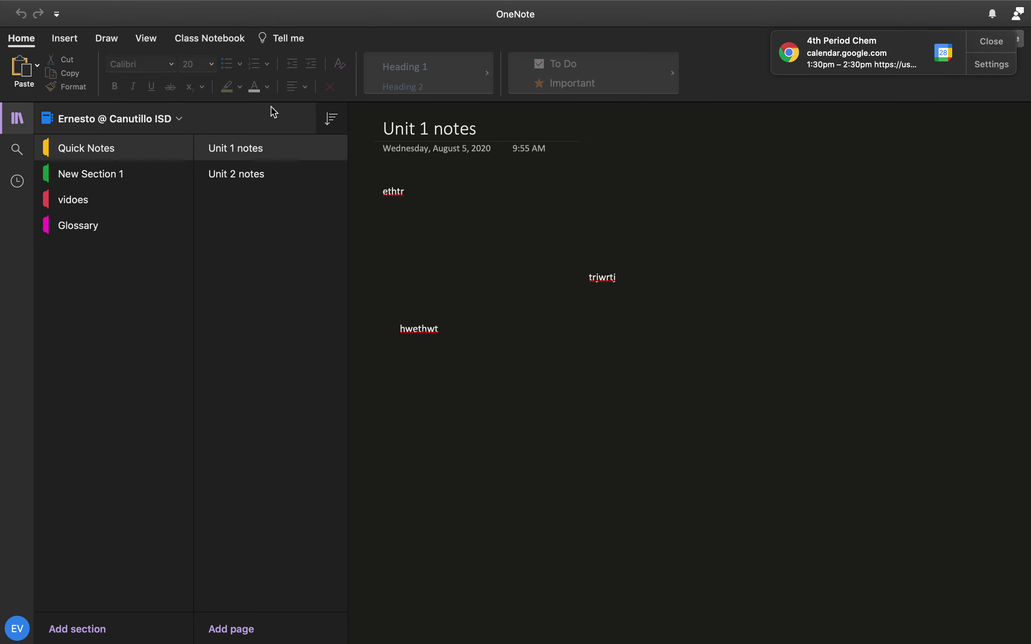
Switch the Draw tab to Text Mode for typing instead of inking.
click(146, 38)
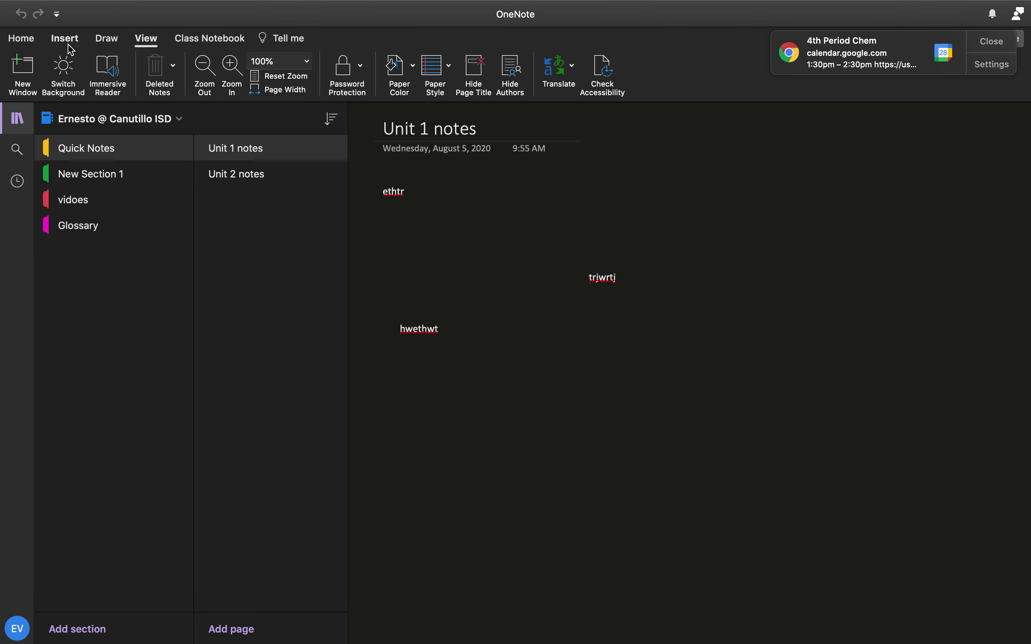
click(106, 38)
click(20, 71)
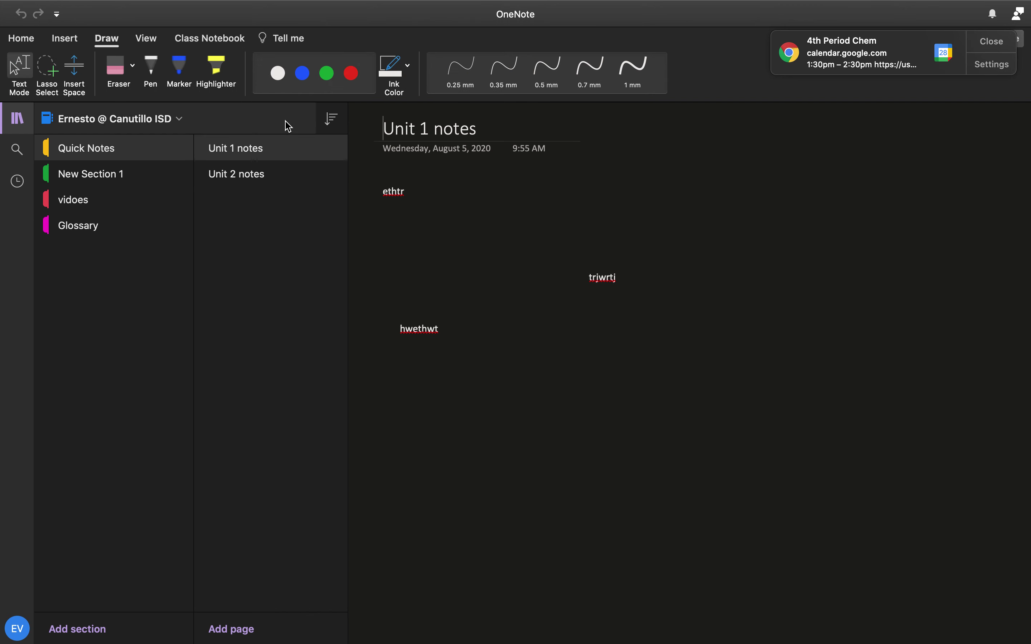
Replace the page title with 'Electron Configuration' and add a new section.
click(477, 129)
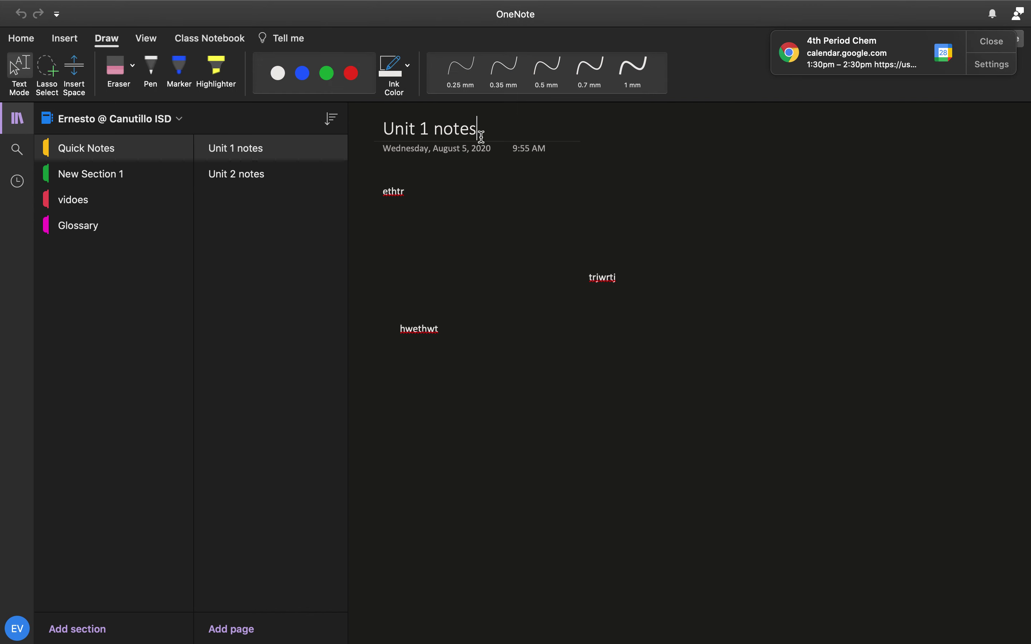
key(BackSpace)
key(BackSpace)
key(BackSpace)
key(BackSpace)
key(BackSpace)
key(BackSpace)
key(BackSpace)
key(BackSpace)
key(BackSpace)
key(BackSpace)
key(BackSpace)
key(BackSpace)
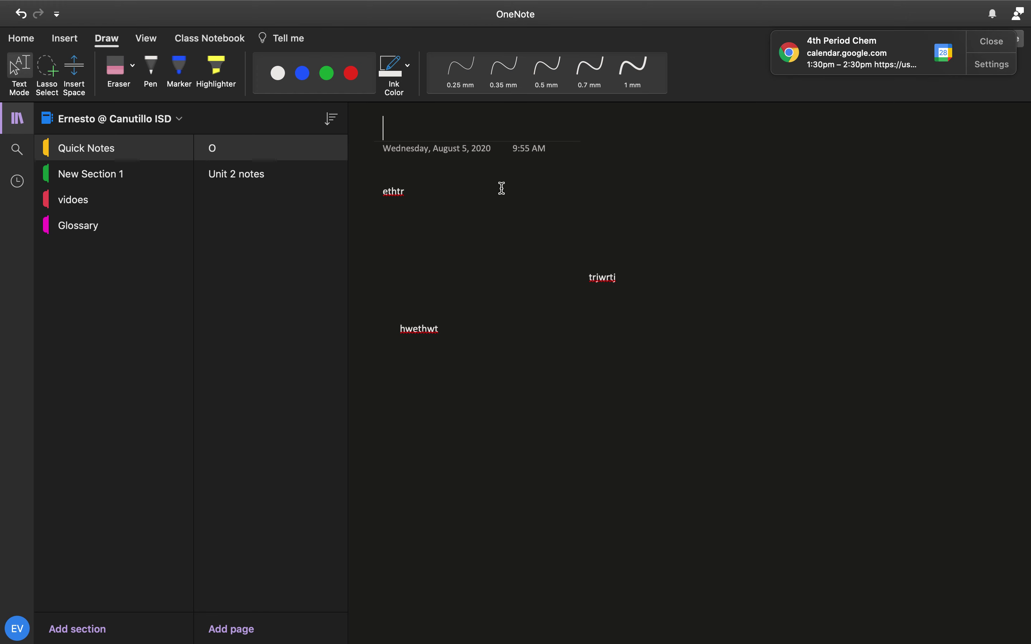
text(Electron)
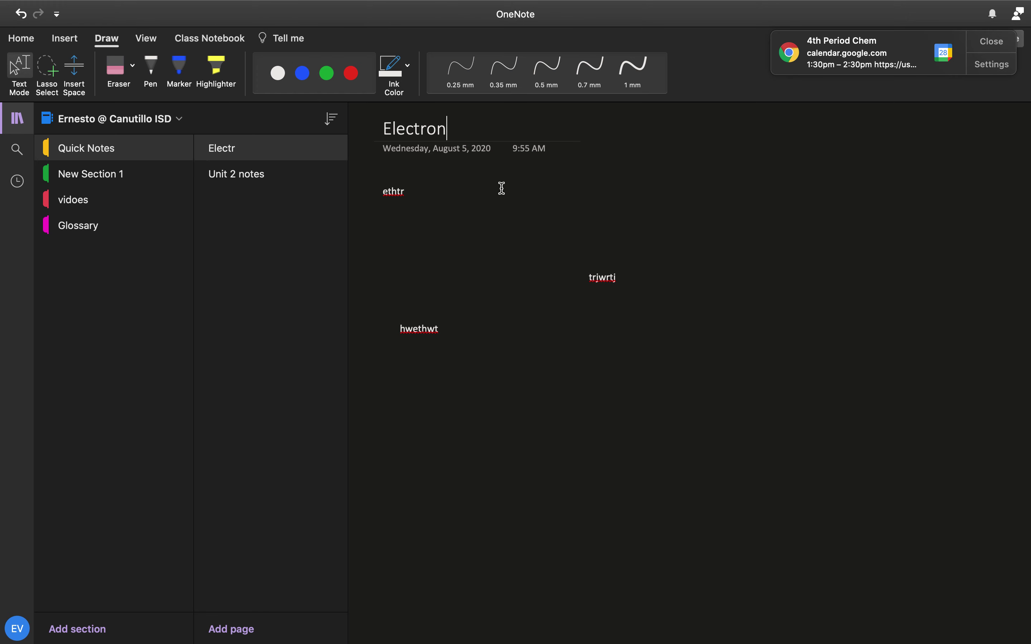
text( Configuration)
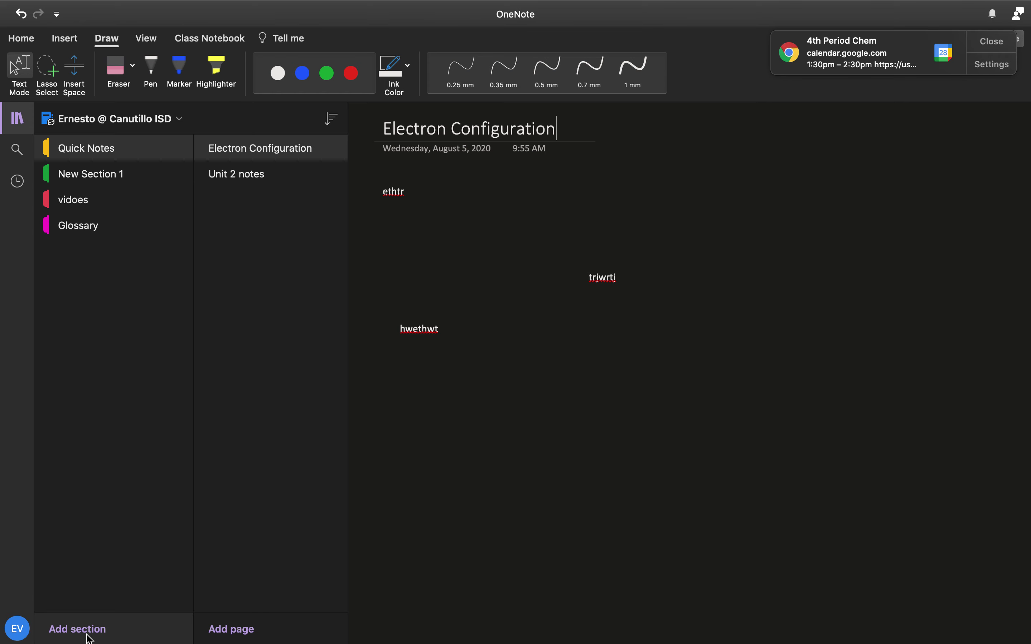
click(88, 629)
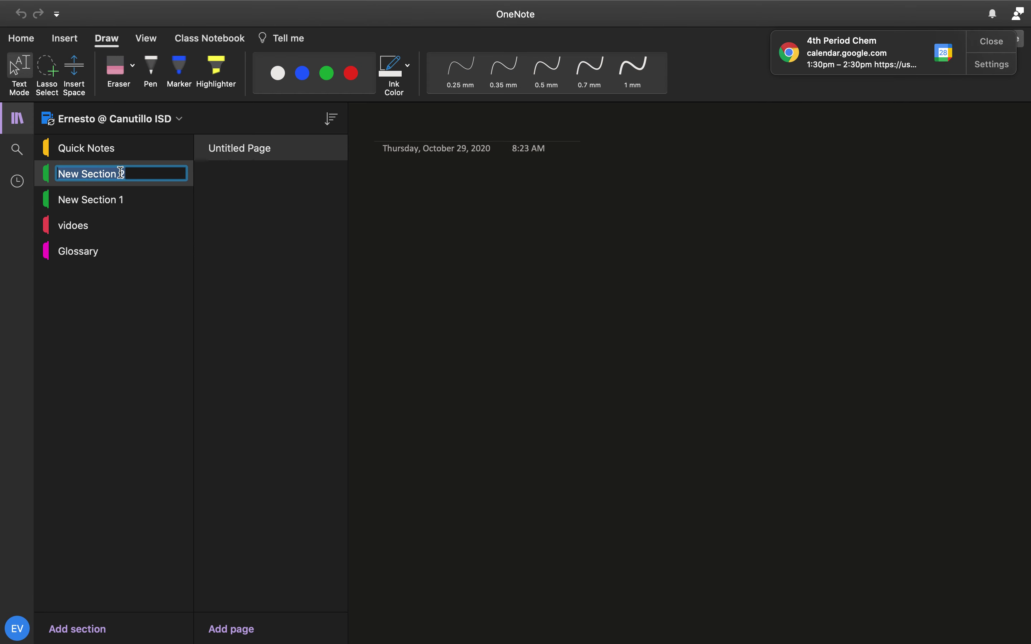
Name the new section 'Class Notes' and open it.
key(BackSpace)
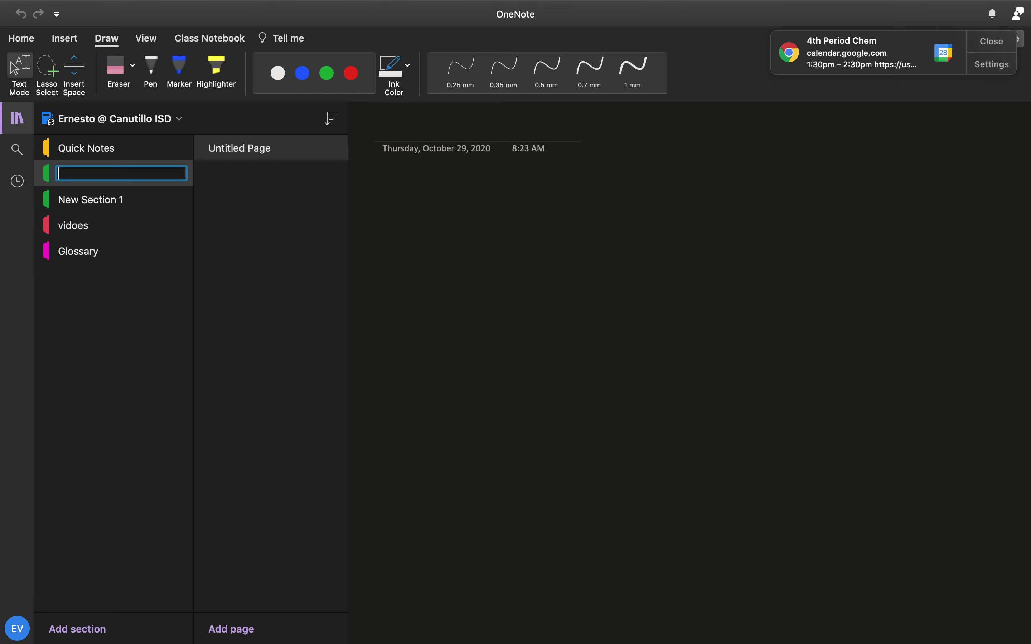
text(Class Notes)
click(115, 154)
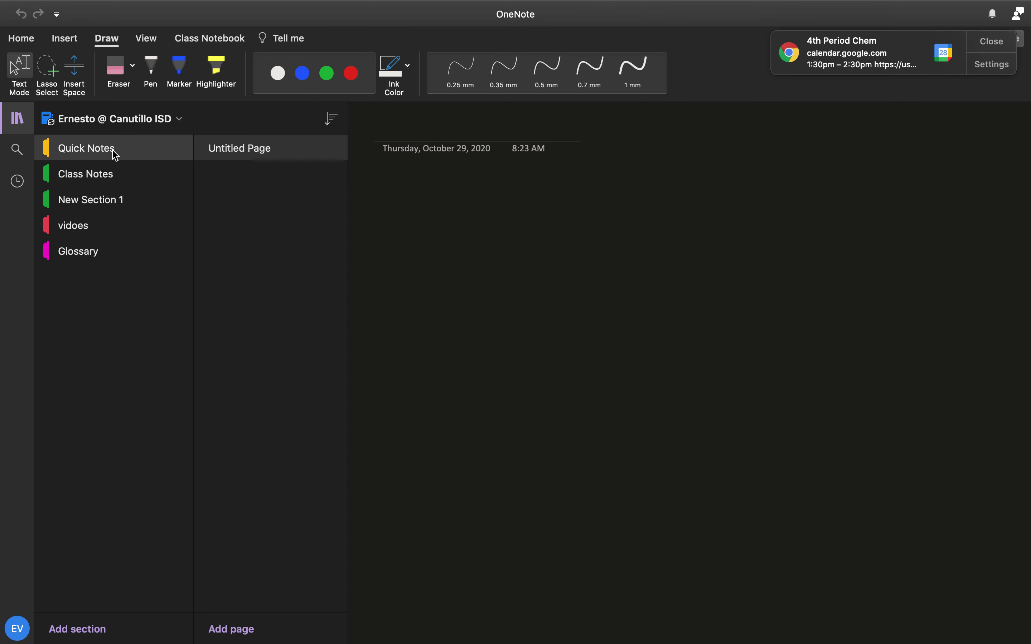
click(102, 177)
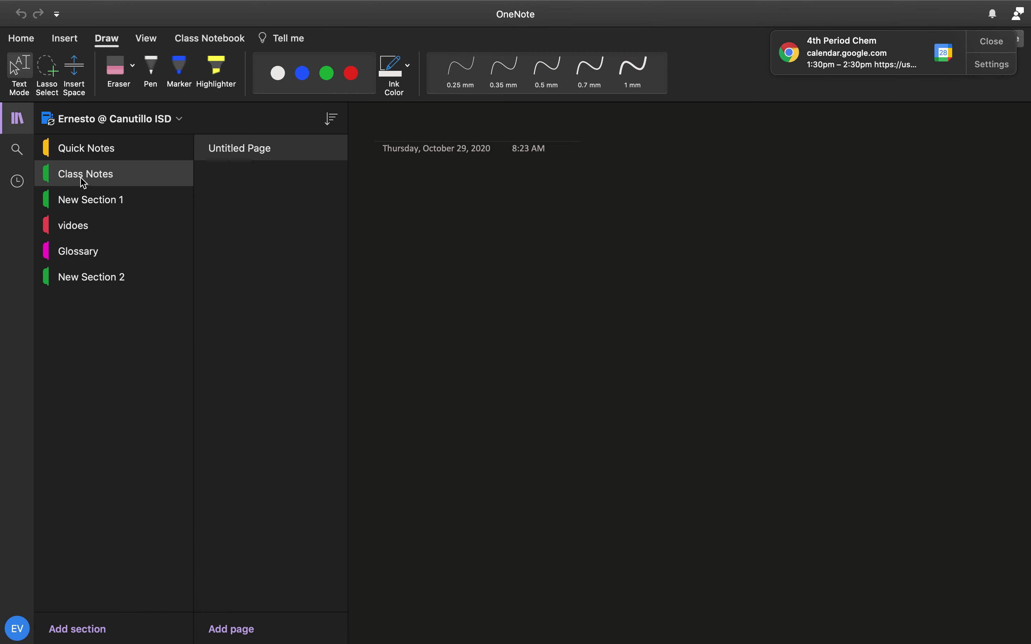
Check New Section 1 and Quick Notes, return to Class Notes and add a new page.
click(87, 205)
click(92, 172)
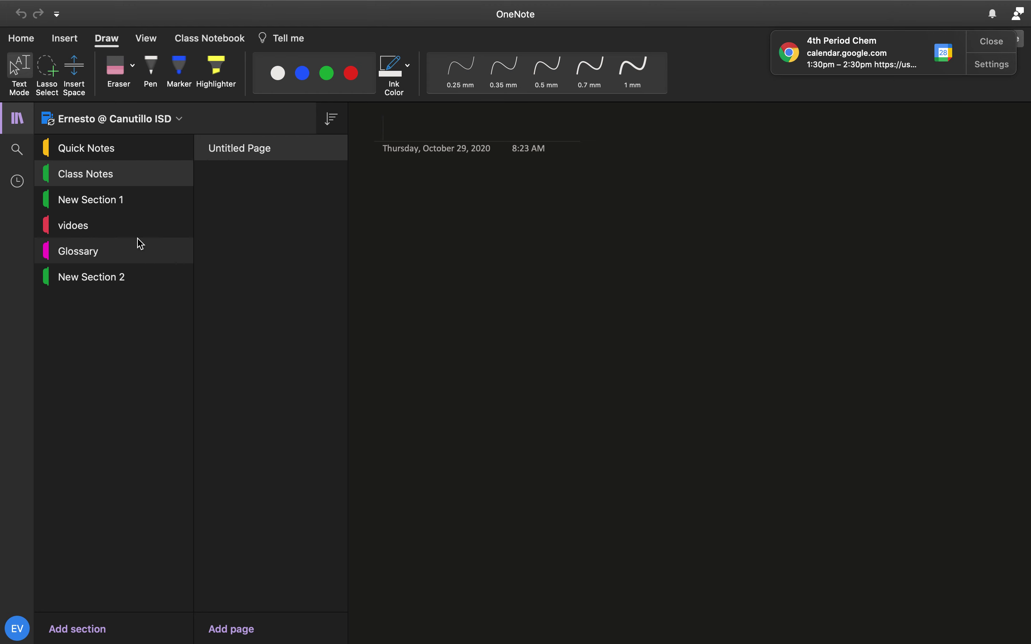
click(82, 151)
click(91, 179)
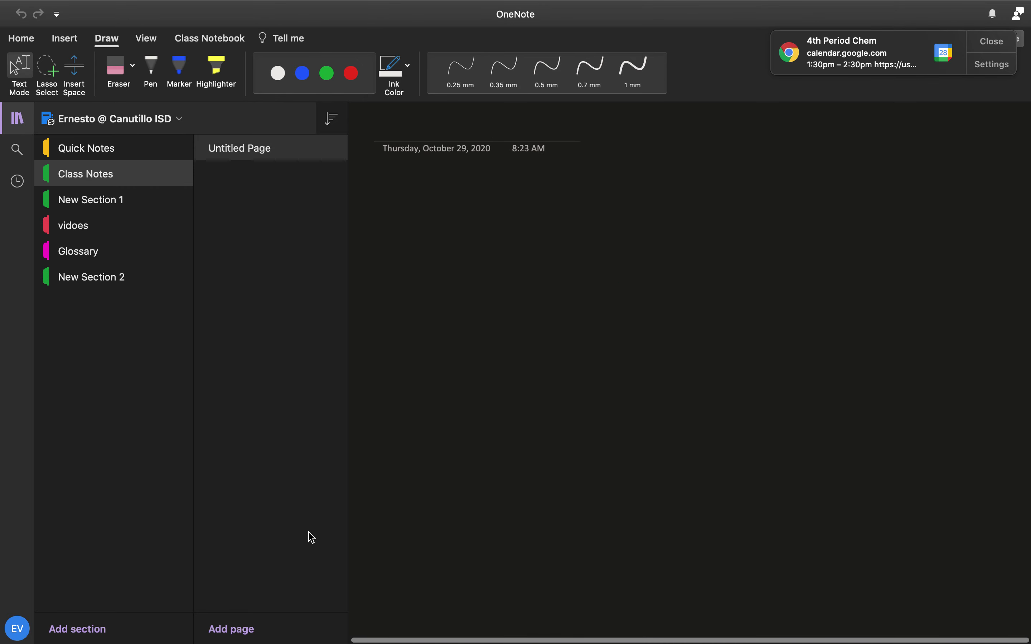
click(236, 635)
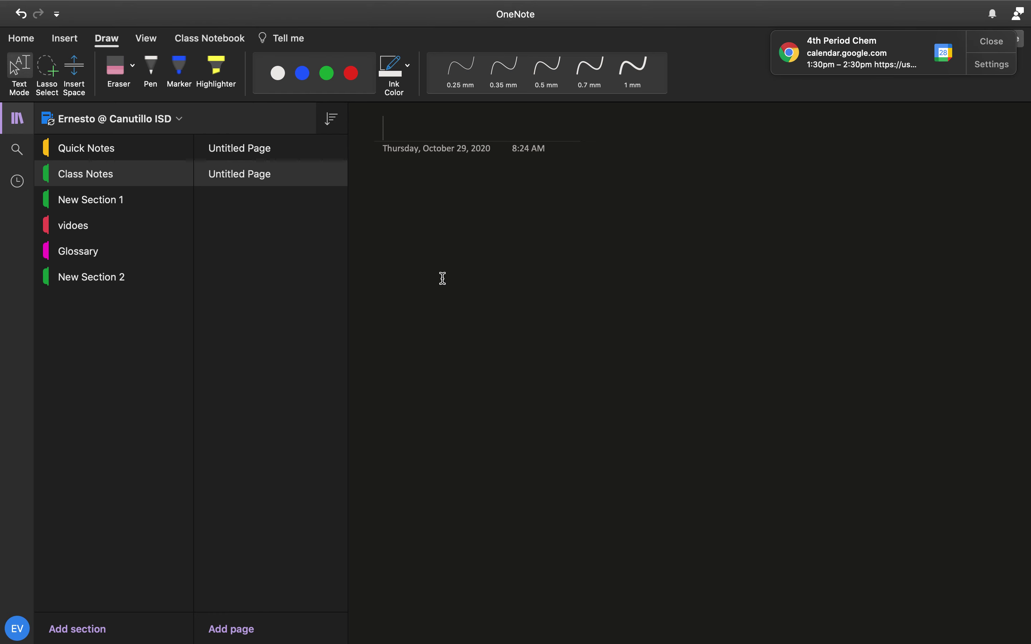
Title the new page 'Unit 1 notes on Atoms' and switch to the Home tab's formatting commands.
text(Unit 1 no)
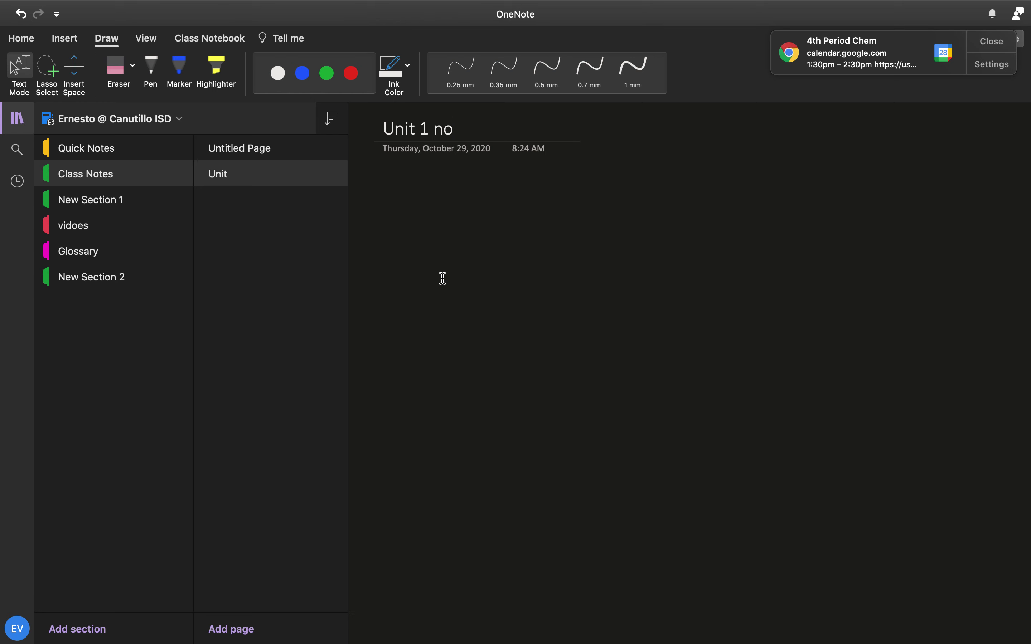
text(tes on Atoms)
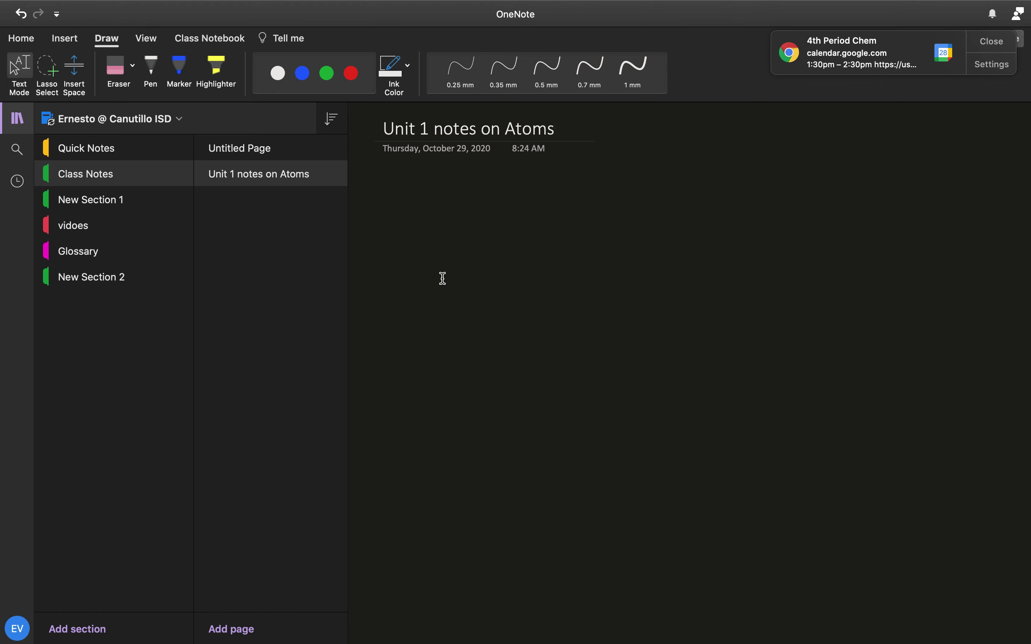
click(20, 40)
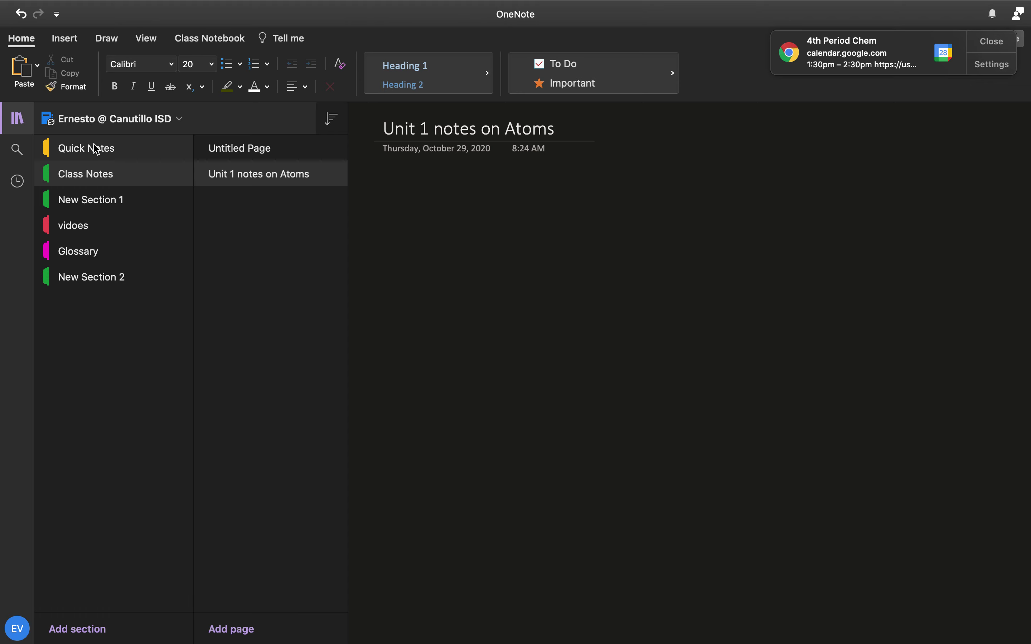
click(17, 119)
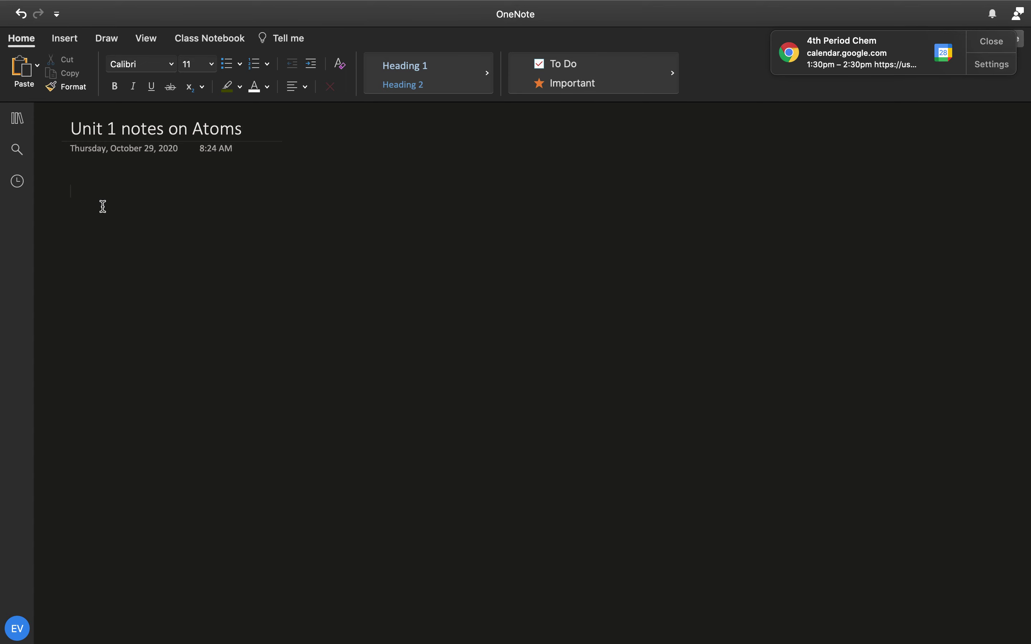
Type 'AStart typing anything you want' in a new note on the page.
text(AS)
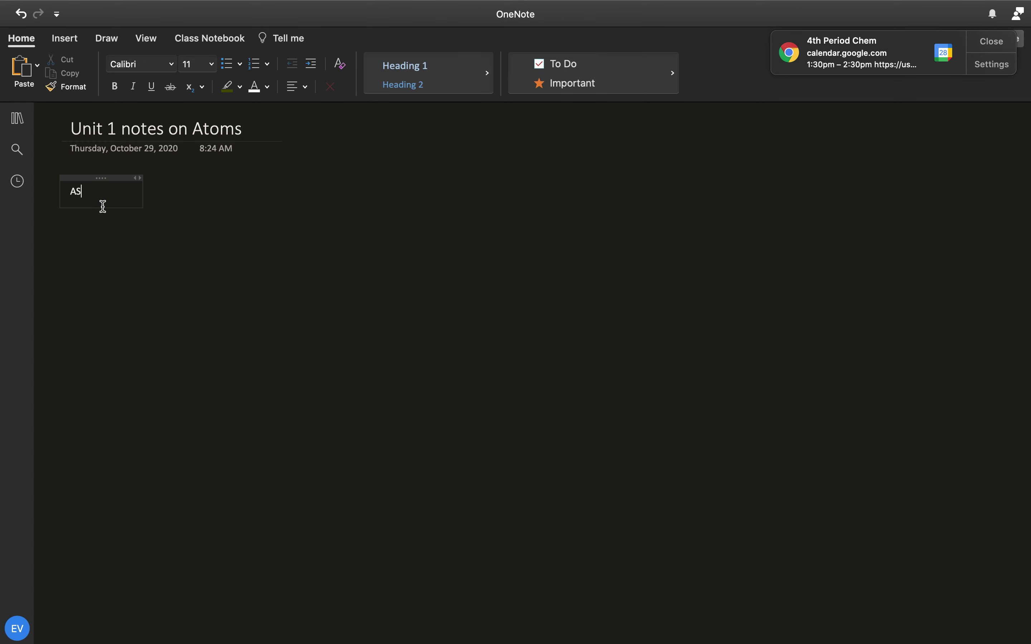
text(tart typing an)
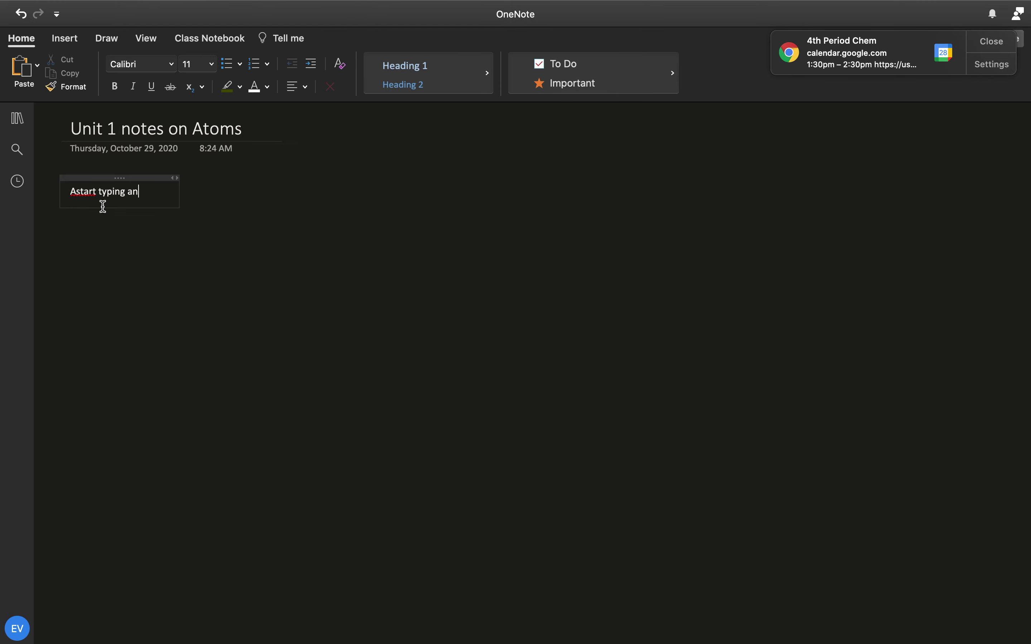
text(ything yo)
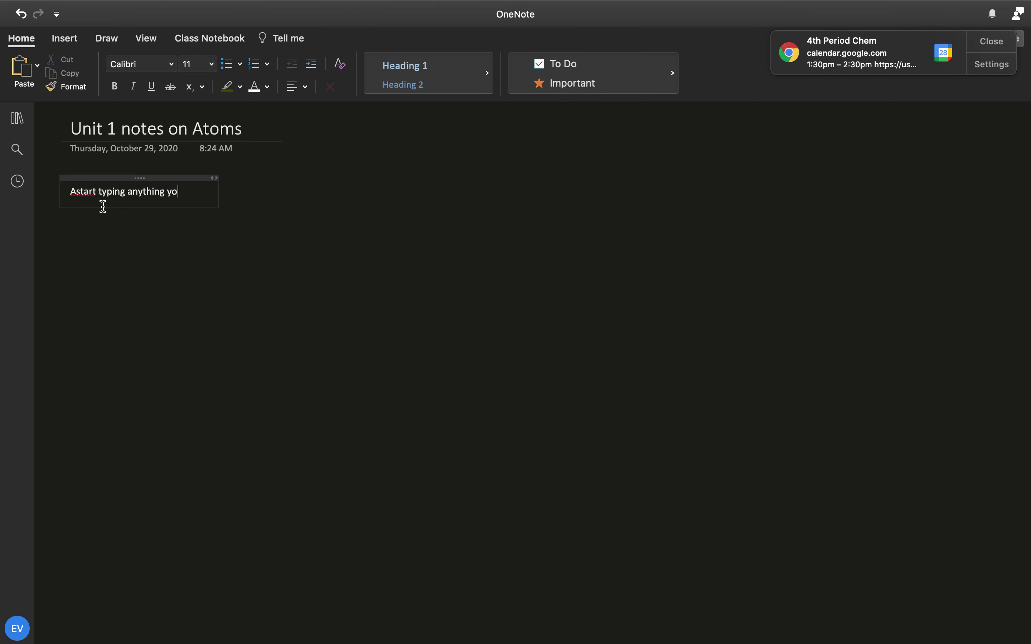
text(u want)
Fix the note to read 'A start typing anything you want' and reposition it under the title.
click(77, 192)
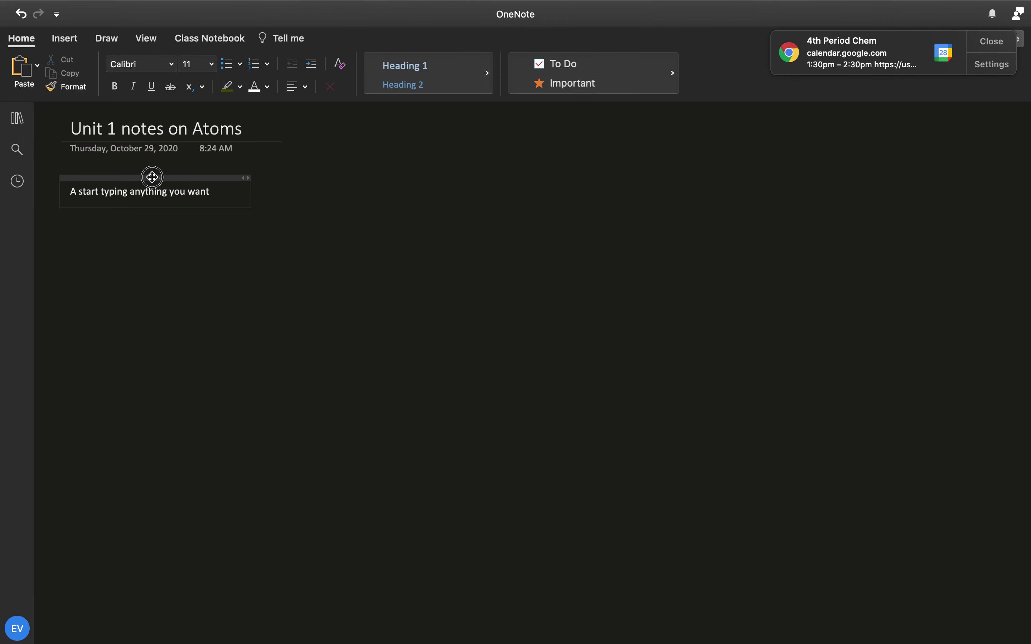
mouse_move(152, 178)
mouse_down()
mouse_move(483, 297)
mouse_move(556, 403)
mouse_move(386, 407)
mouse_move(534, 300)
mouse_move(157, 311)
mouse_move(738, 267)
mouse_move(213, 241)
mouse_move(172, 167)
mouse_move(165, 172)
mouse_up()
click(195, 293)
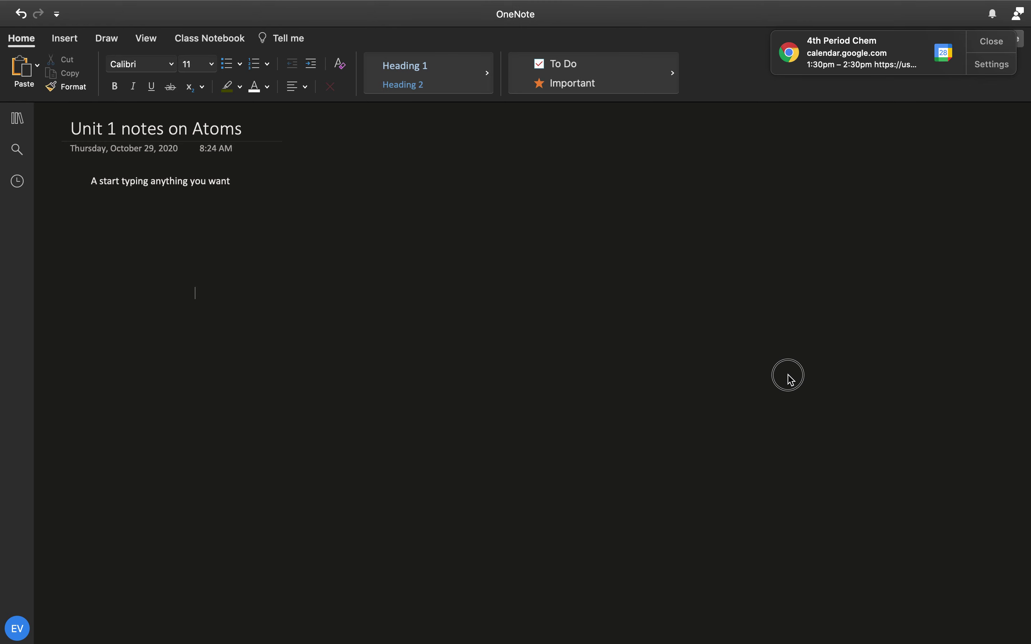
click(277, 318)
Add a second note reading 'start typing here' and drag it up beneath the first line.
click(376, 299)
click(379, 291)
text(M,xnclsn)
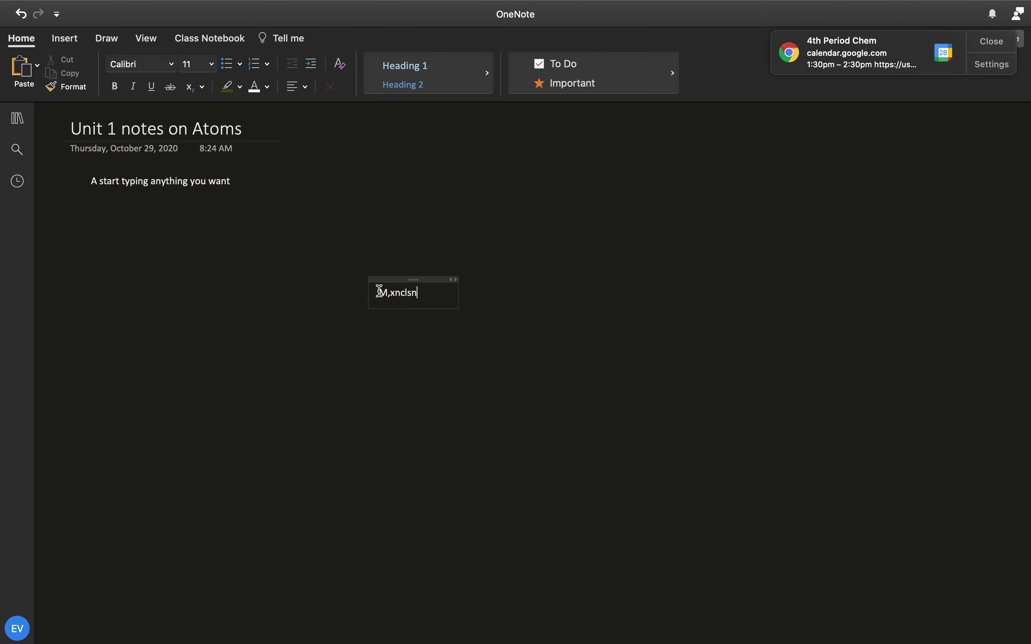
key(BackSpace)
key(BackSpace)
key(BackSpace)
key(BackSpace)
key(BackSpace)
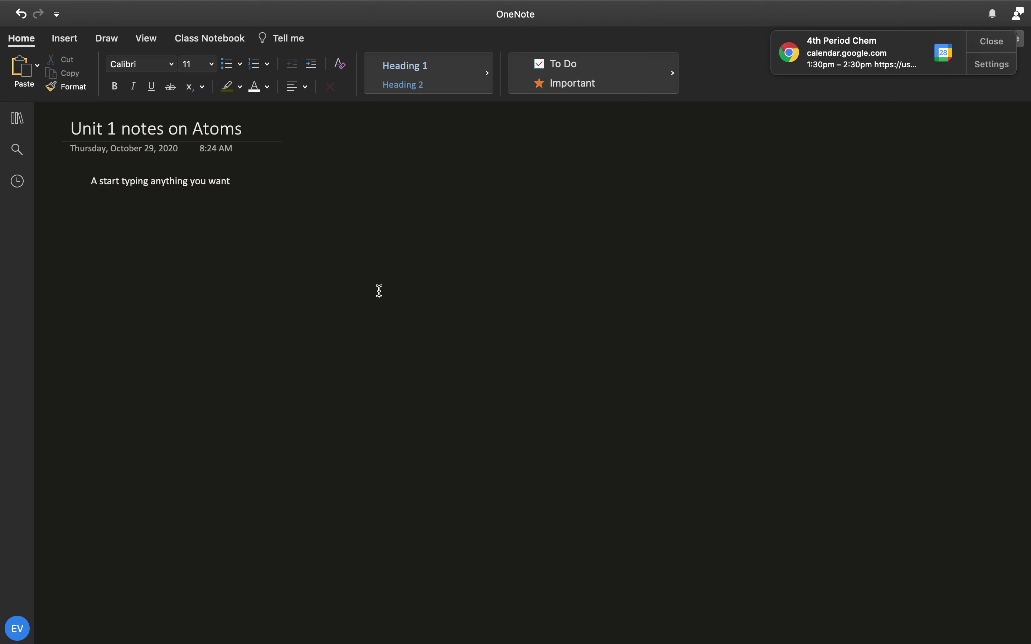
text(start ty)
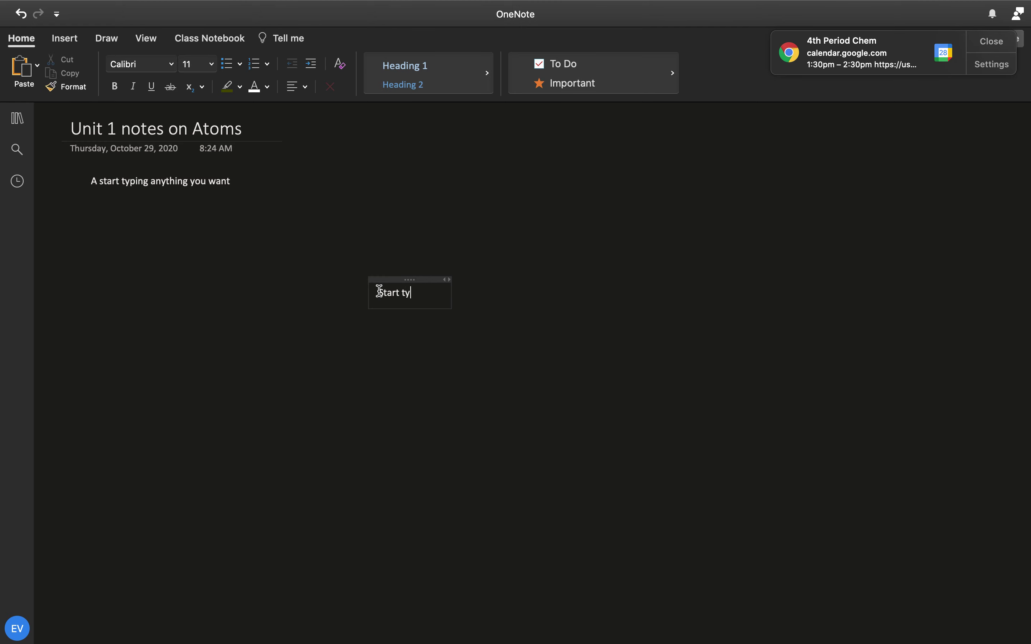
text(ping here)
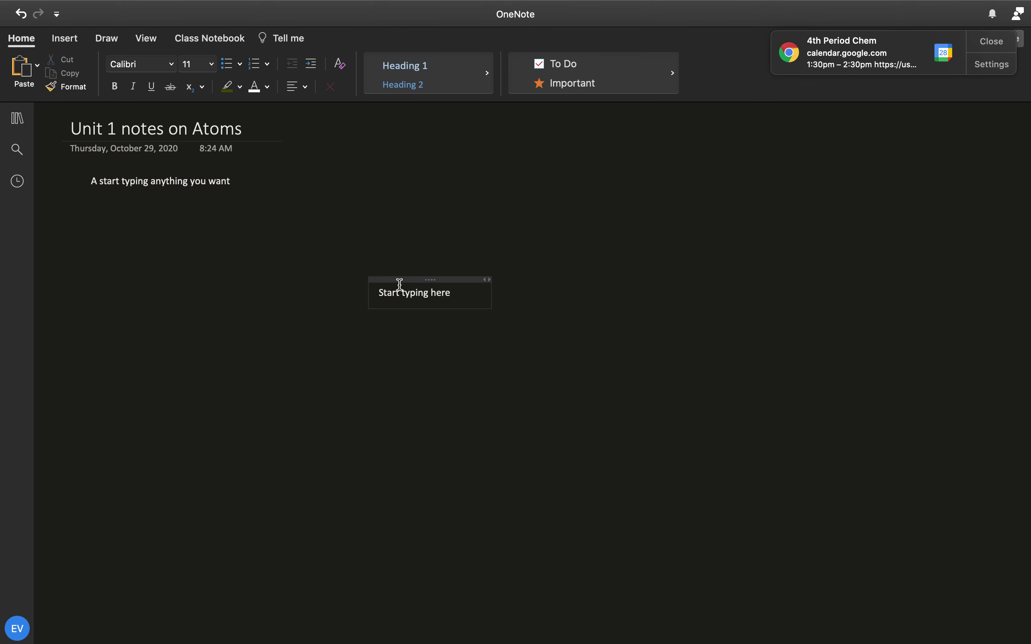
drag(430, 279, 264, 243)
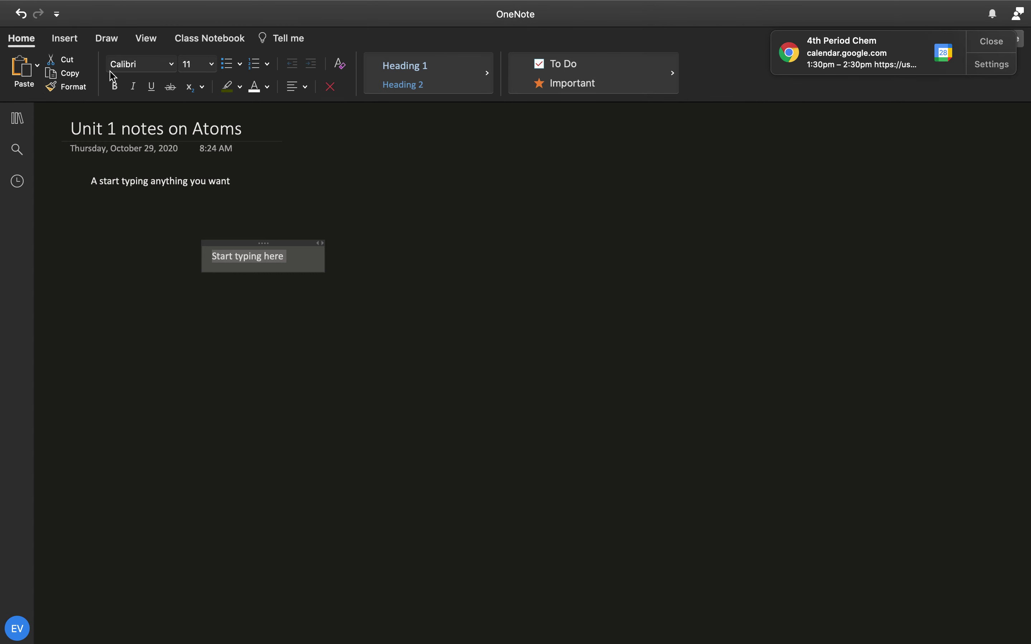
click(65, 39)
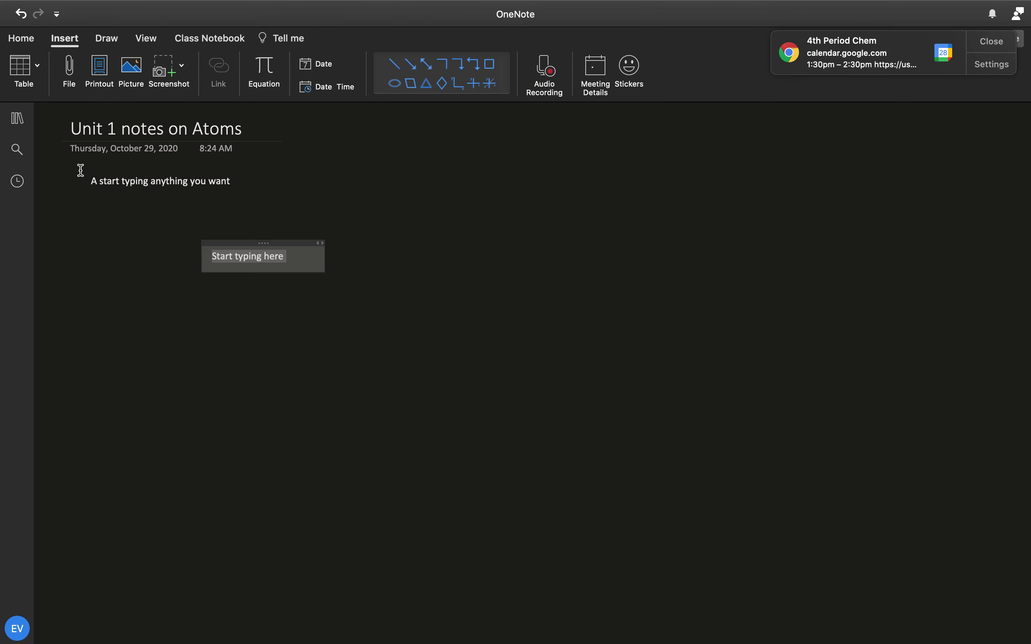
Insert a 4x4 table, move it right and widen its note container.
click(37, 68)
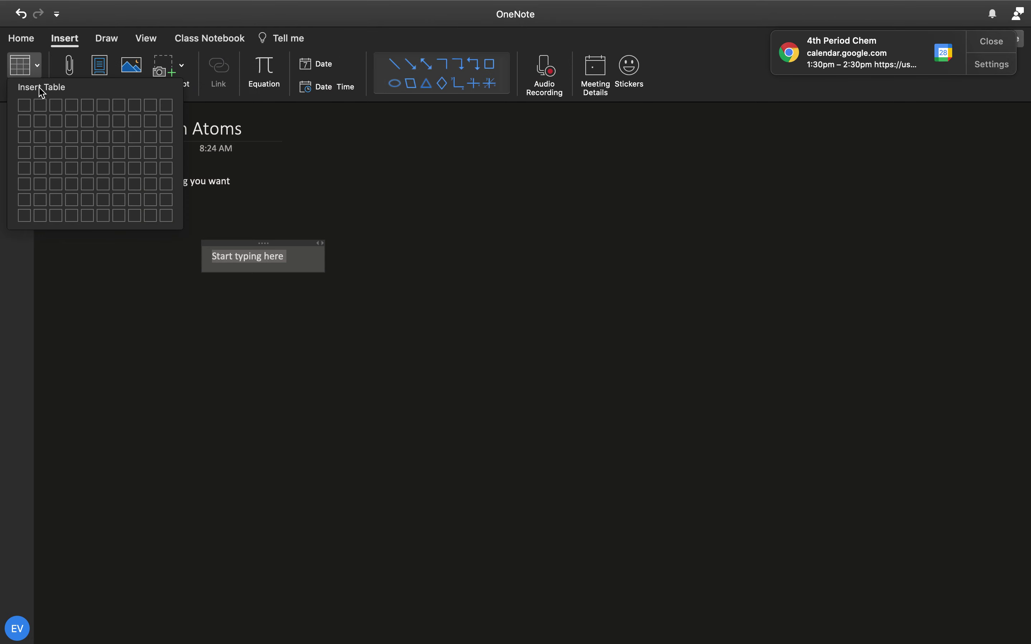
click(73, 156)
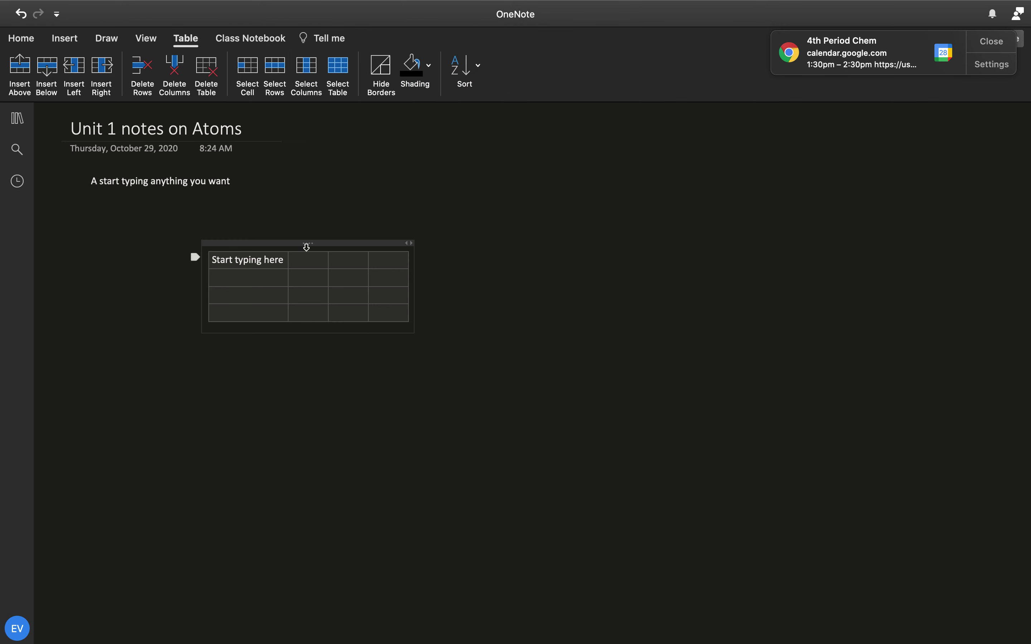
drag(305, 244, 400, 216)
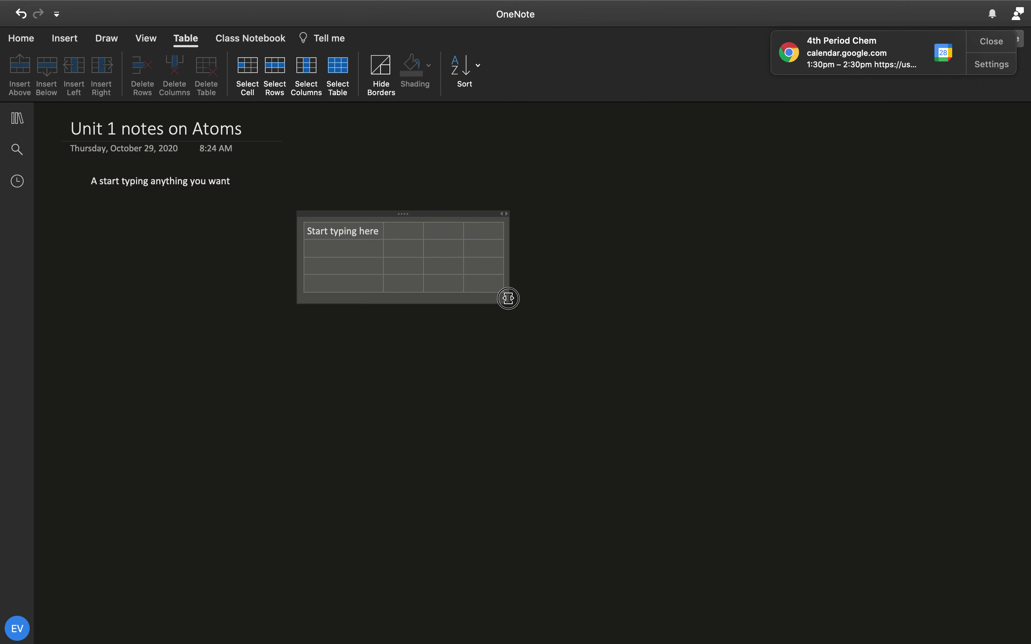
drag(508, 297, 628, 375)
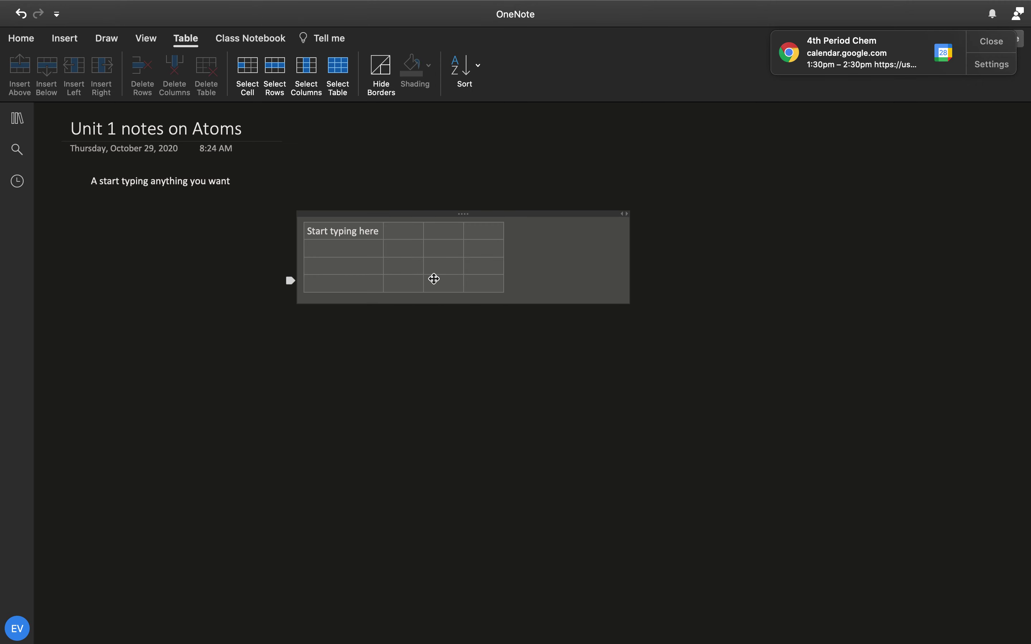
Type random letters in row two's first cell and add blank lines to make the row taller.
click(323, 250)
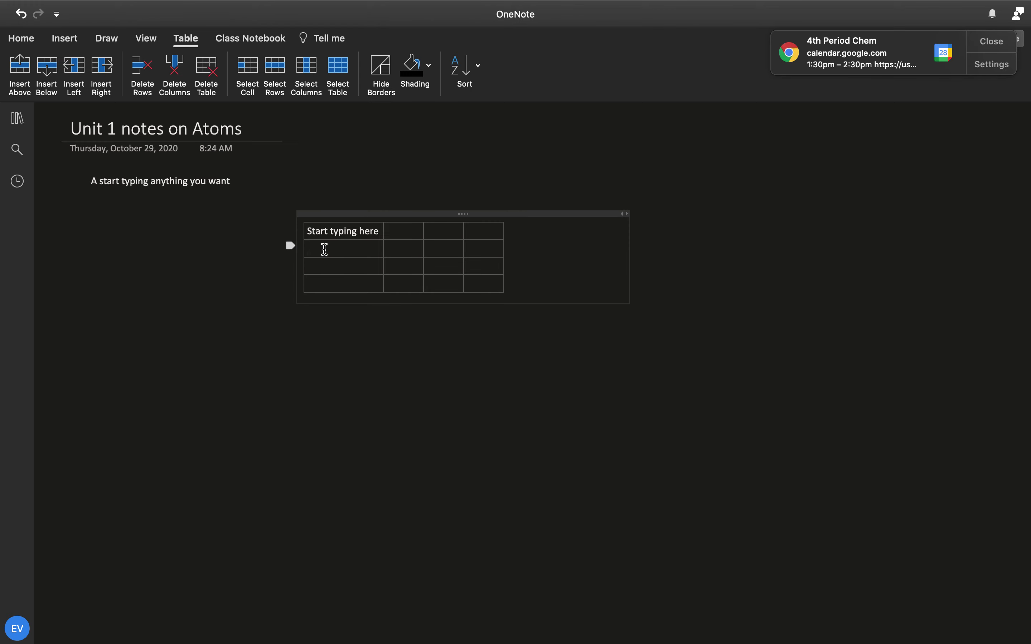
text(sknjasnclNCLSNcLSKnclNlNclSnc)
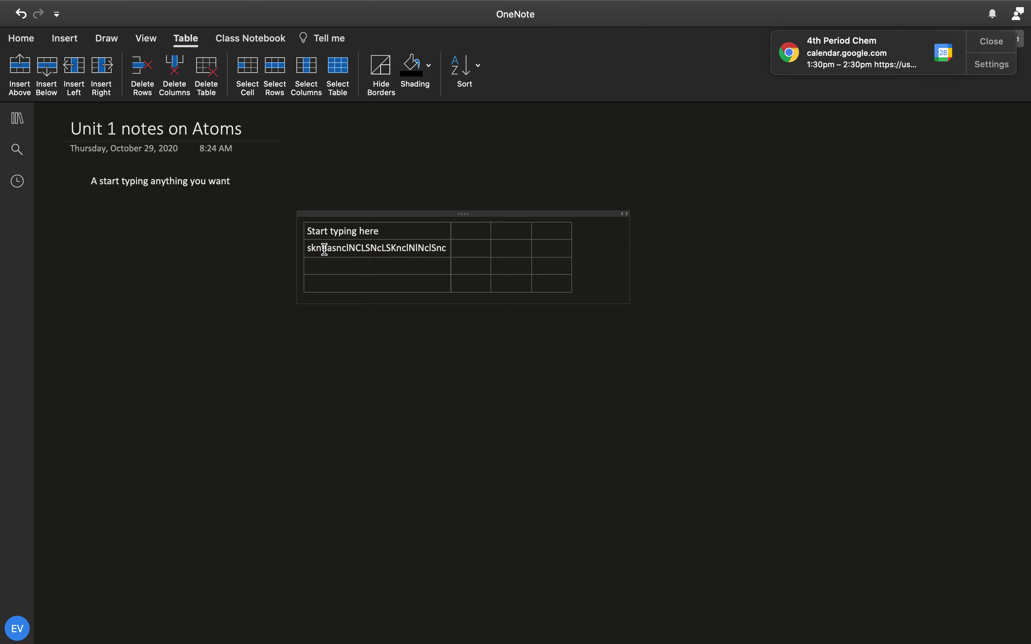
key(Return)
key(Return)
key(Return)
key(Return)
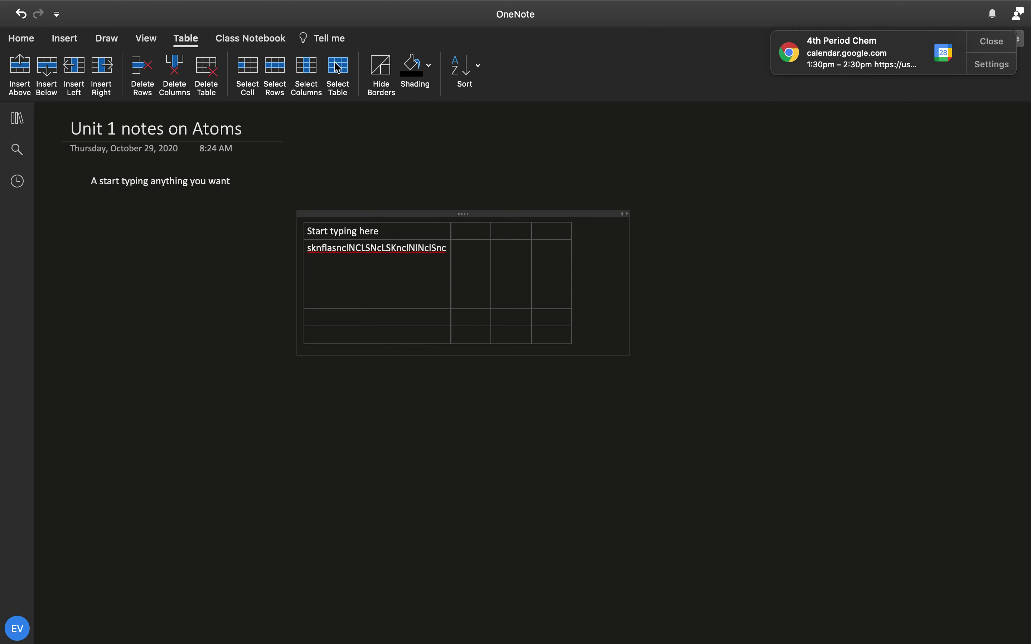
click(194, 320)
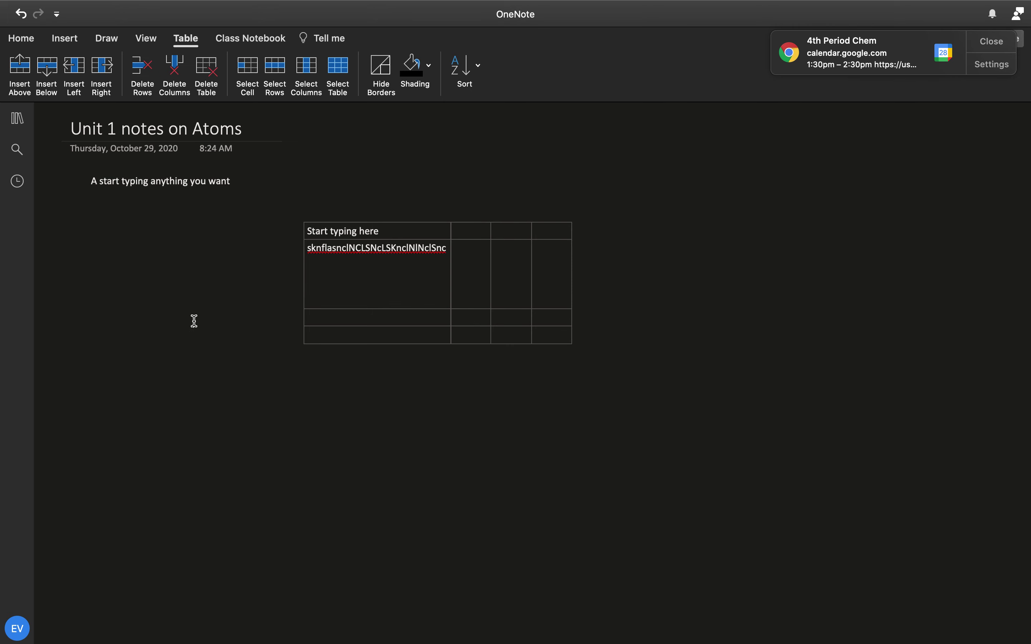
click(65, 38)
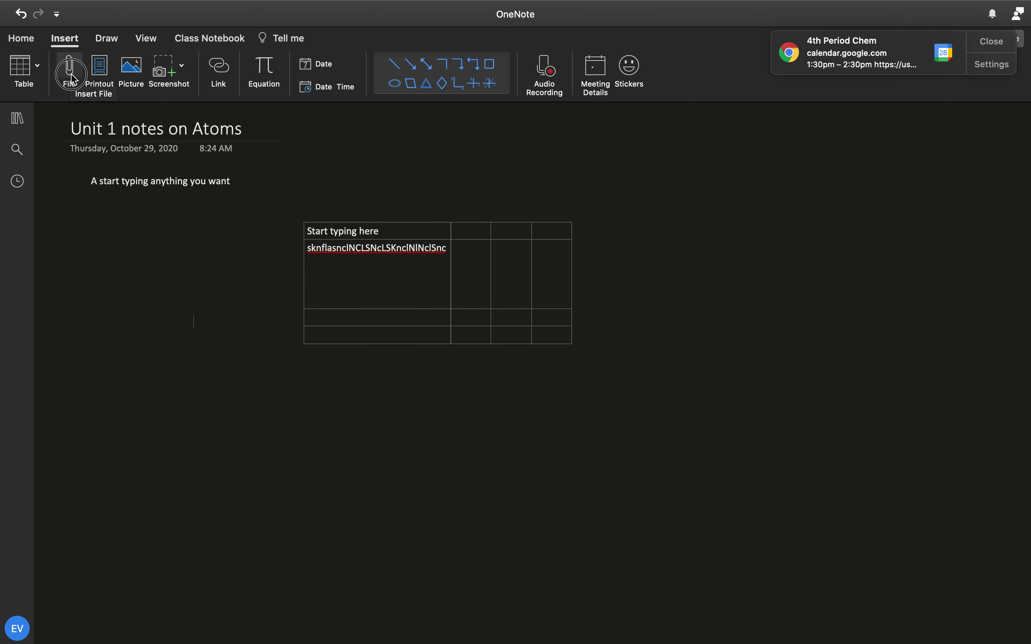
Insert the Desktop file 'Screen Shot 2020-10-28 at 2.25.36 PM' onto the page as an attachment.
click(71, 77)
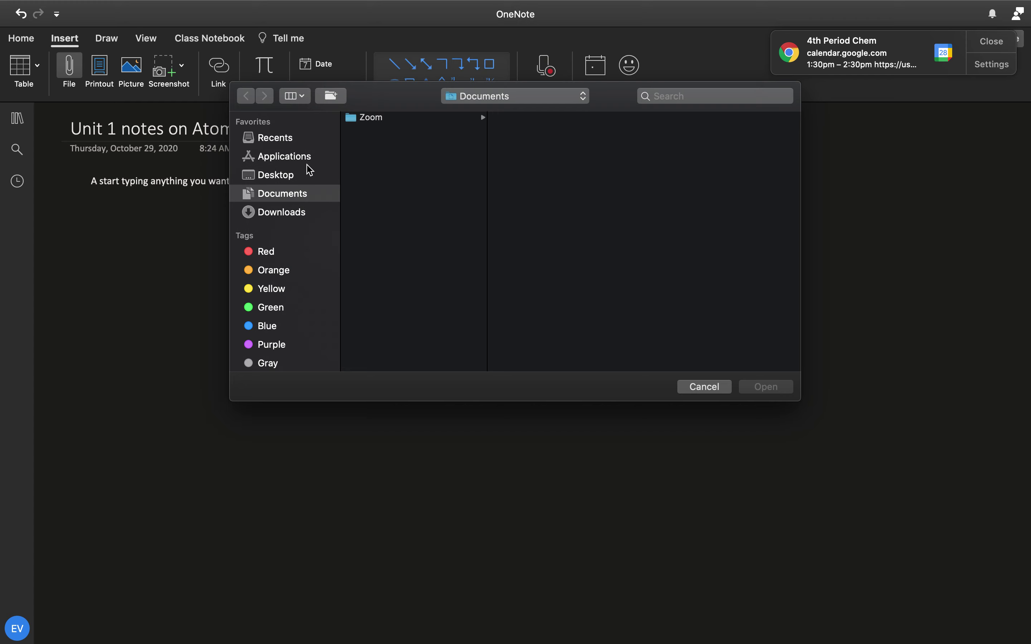
click(266, 180)
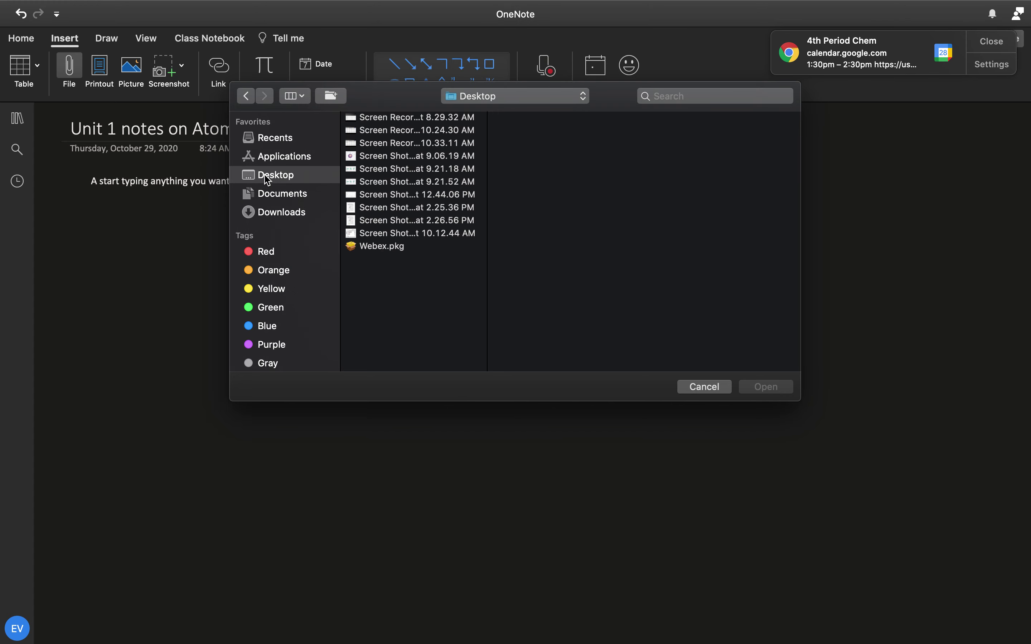
click(392, 208)
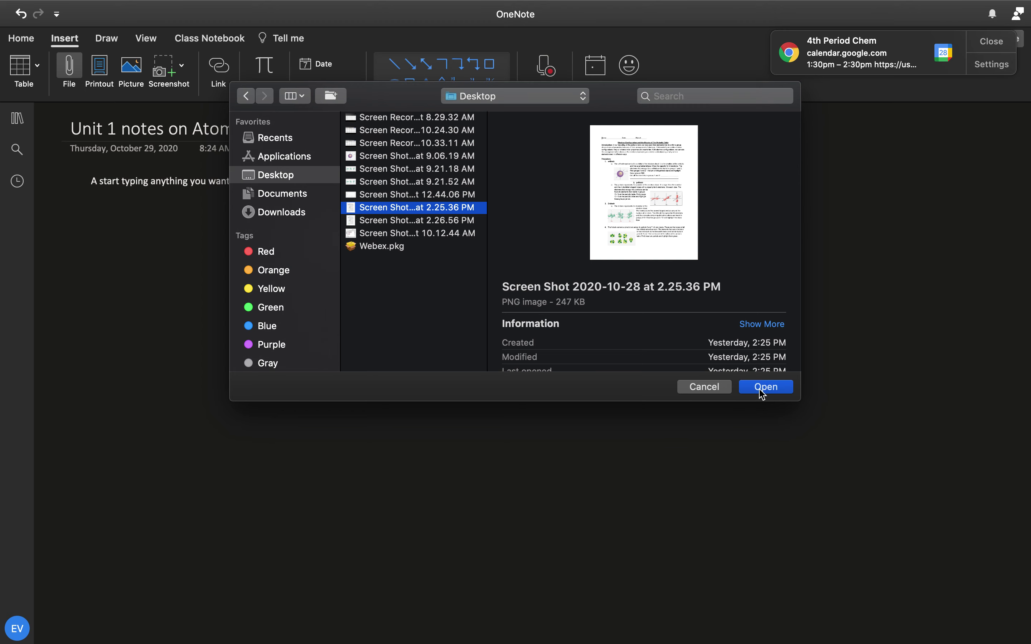
click(762, 393)
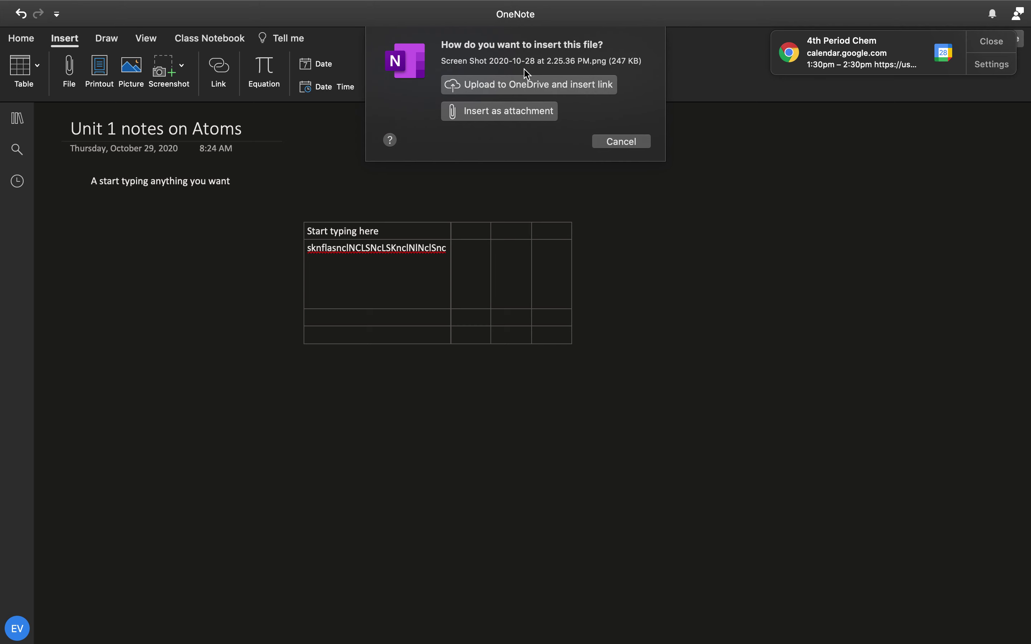
click(486, 112)
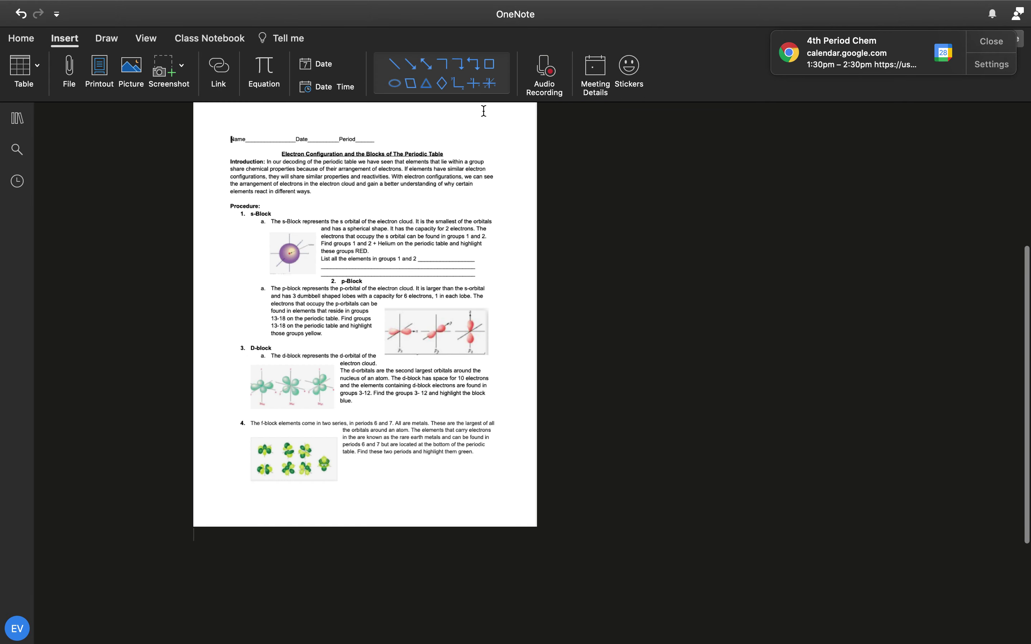
scroll(582, 322, up, 5)
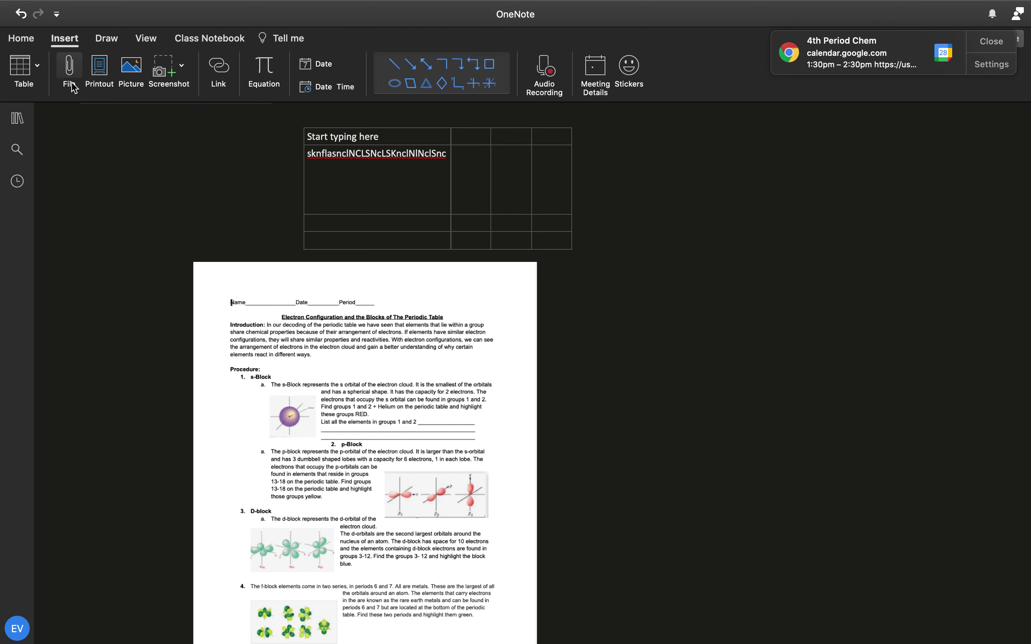
click(103, 79)
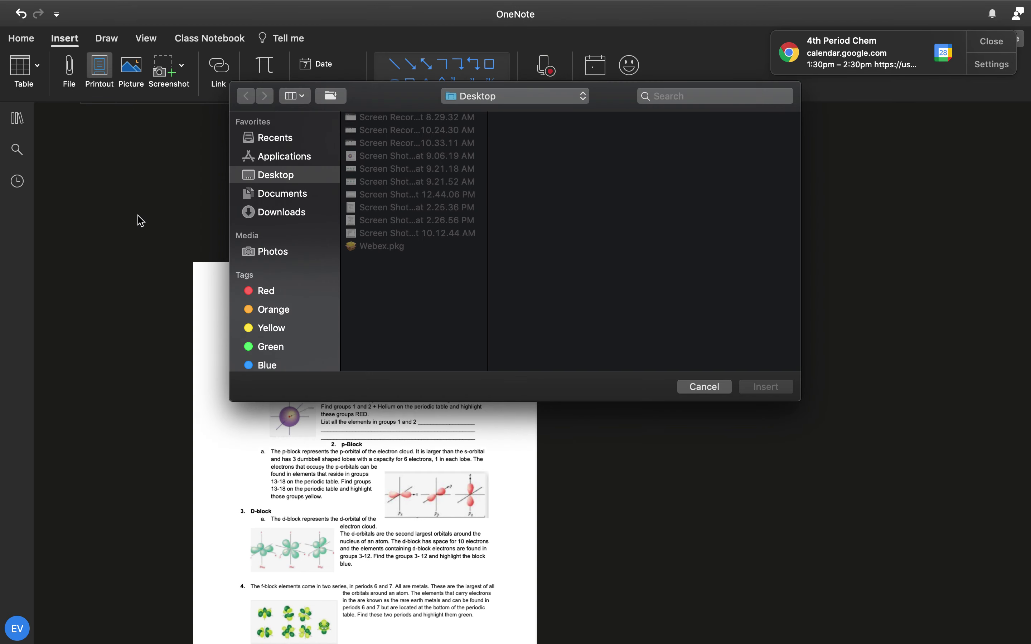
click(712, 393)
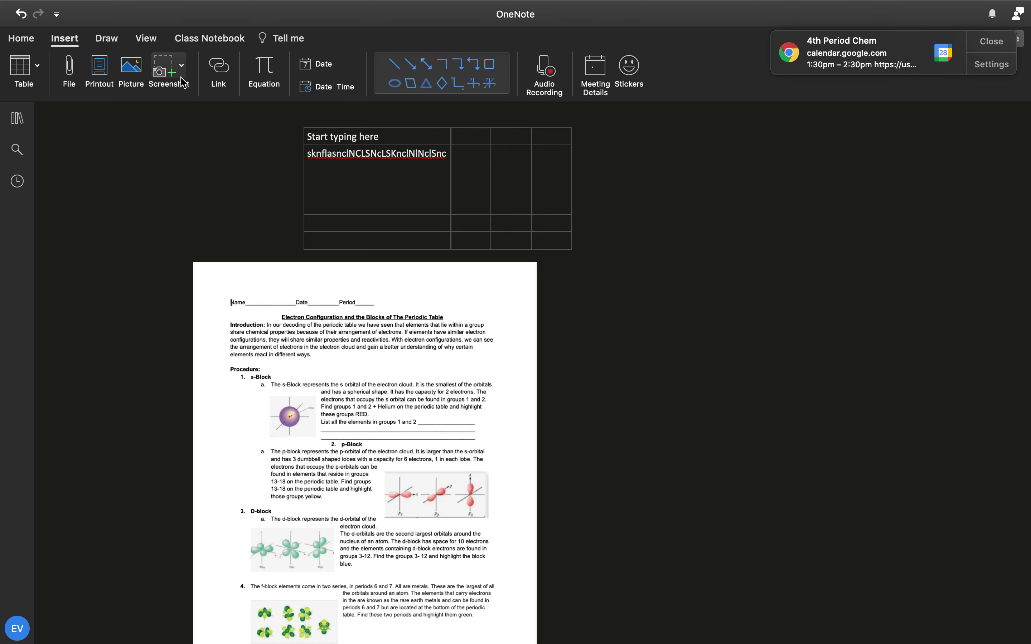
click(110, 40)
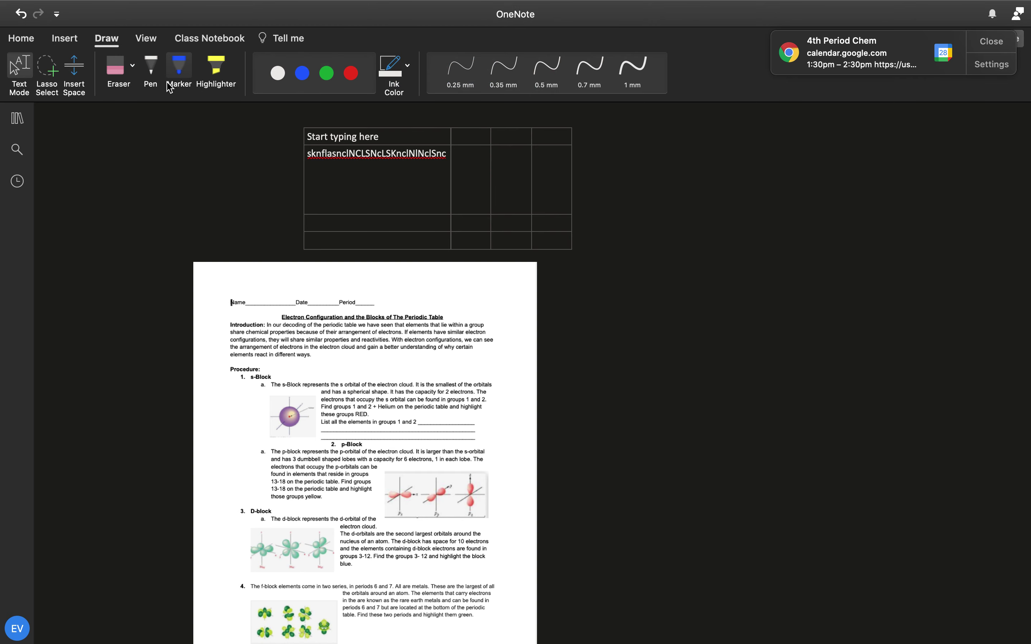
Highlight the worksheet's title line with the green highlighter.
click(220, 76)
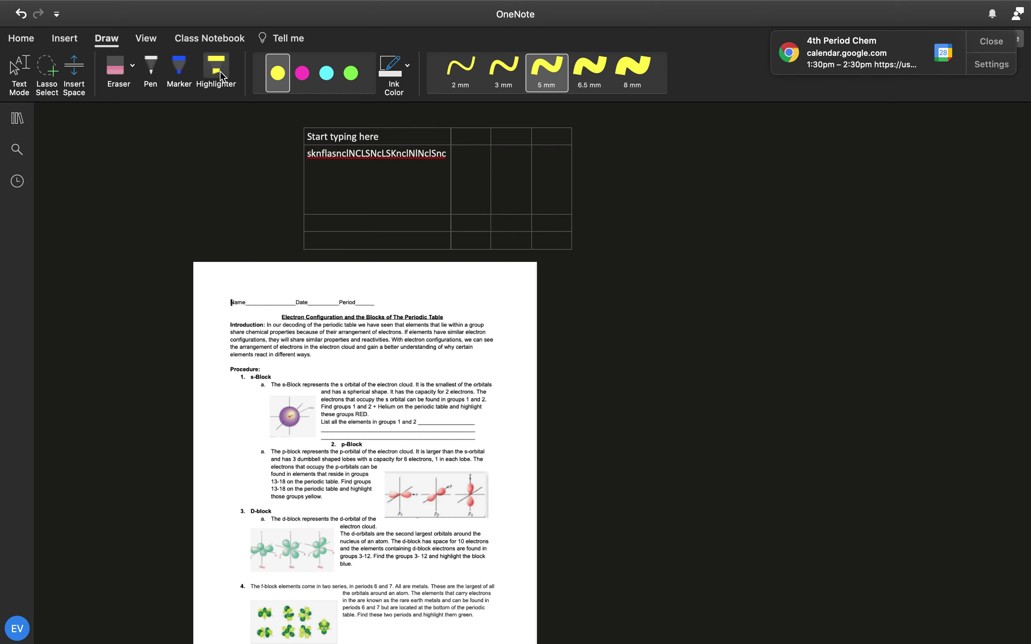
click(303, 73)
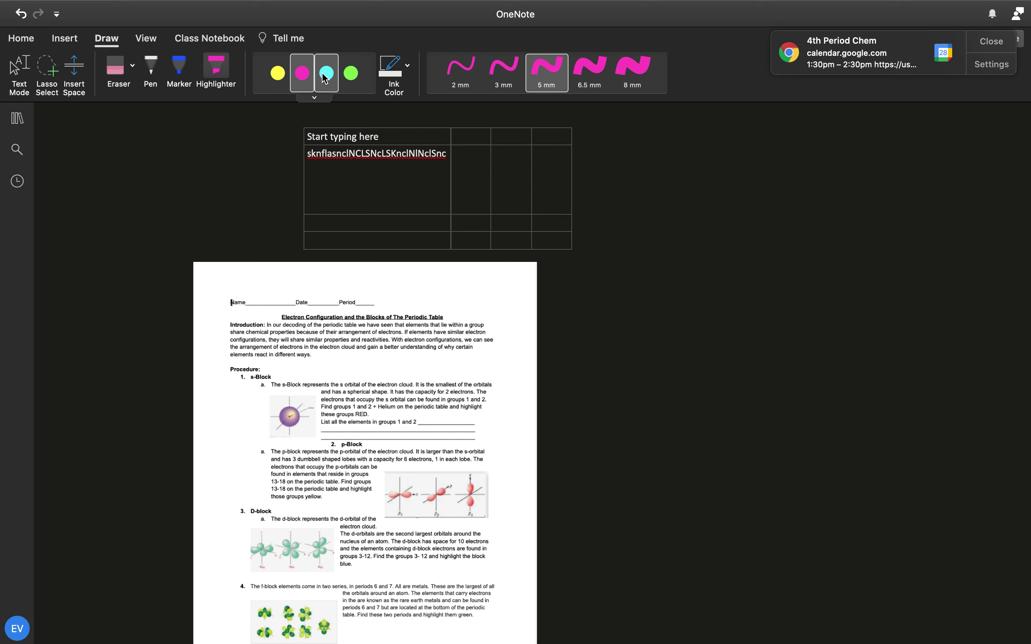
click(327, 73)
click(351, 80)
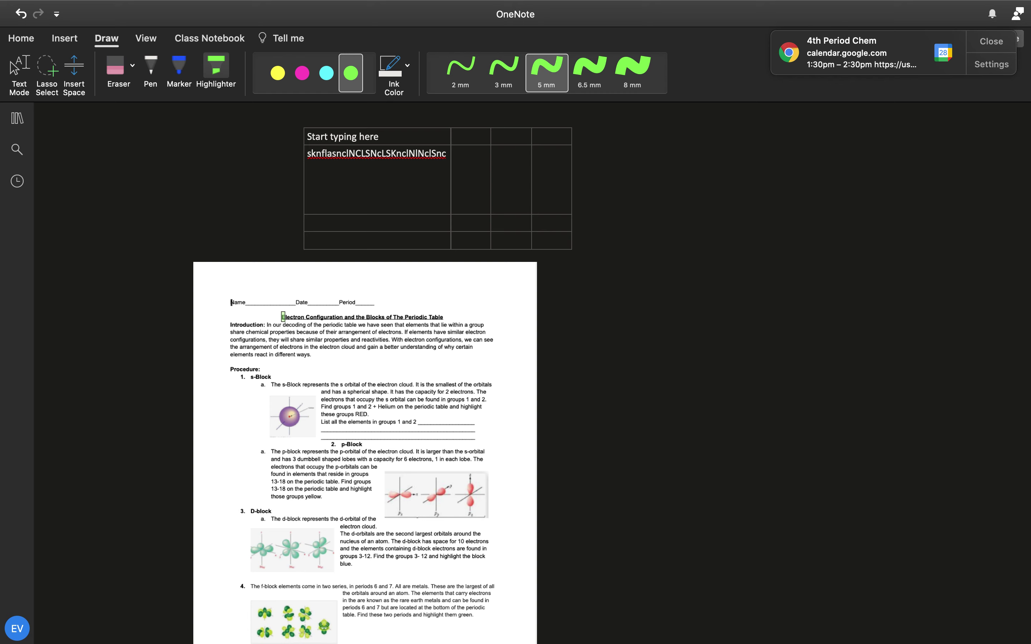
drag(282, 317, 444, 317)
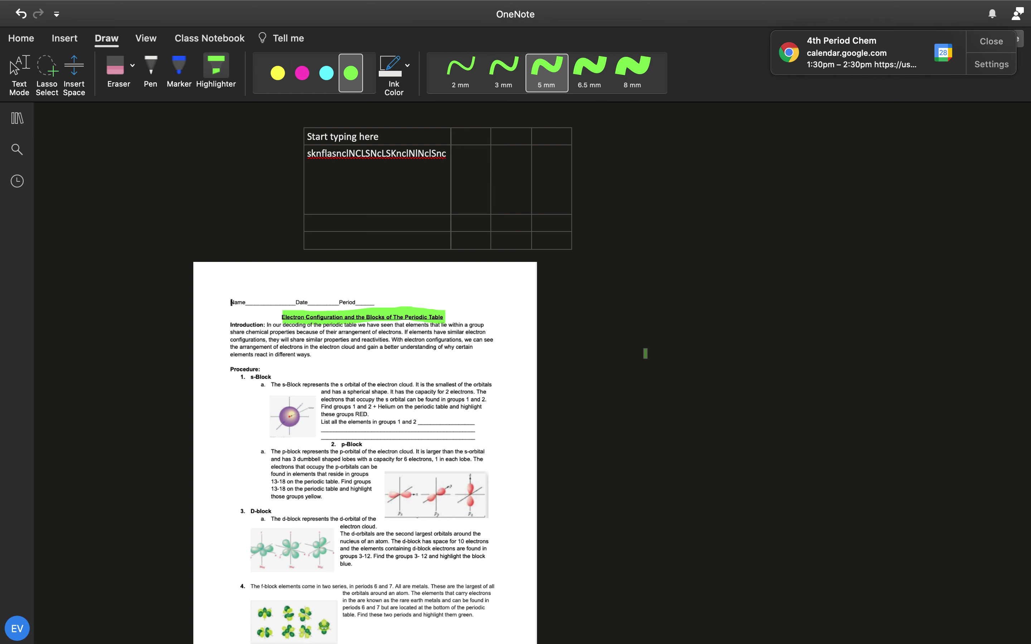
click(179, 71)
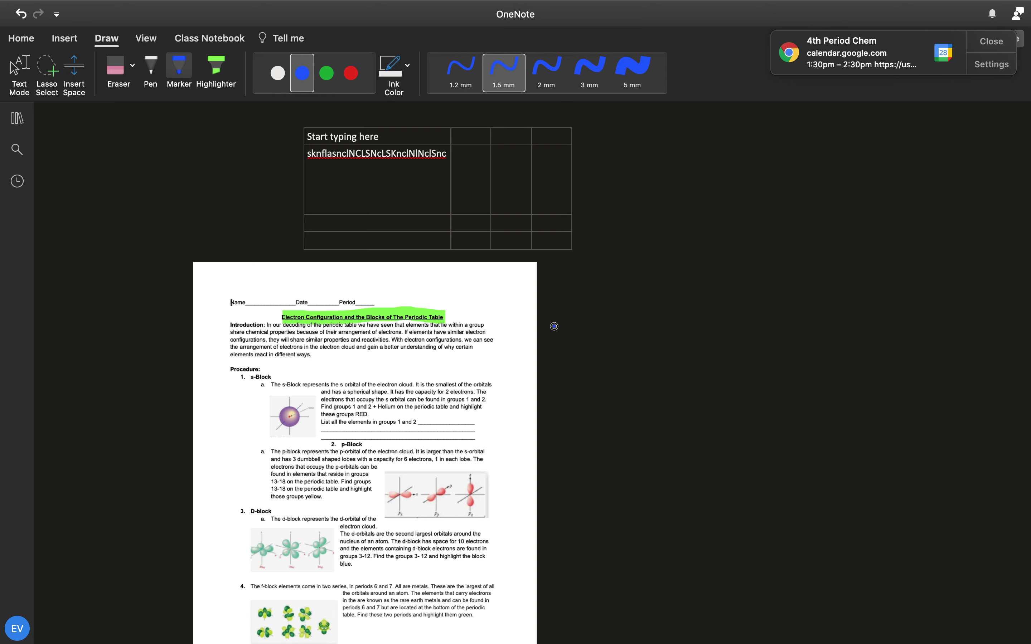
Draw a blue hand-drawn arrow pointing at the highlighted worksheet title.
drag(554, 326, 697, 310)
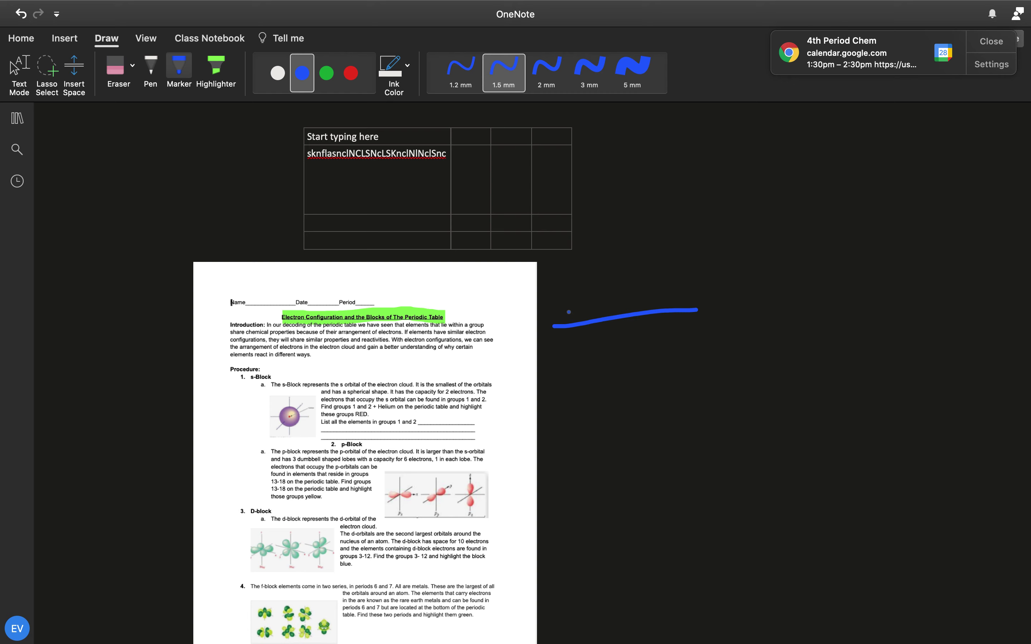
mouse_move(569, 312)
mouse_down()
mouse_move(552, 328)
mouse_move(603, 362)
mouse_up()
click(19, 68)
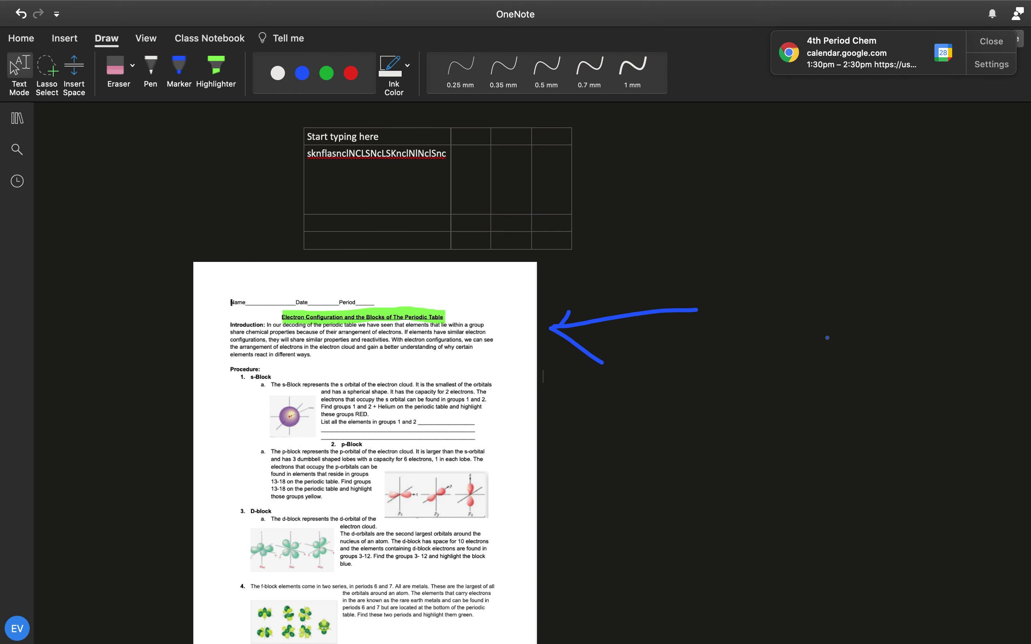
Add the note 'Remember this!!!' and place it beside the arrow's tail.
click(736, 304)
text(Remember this)
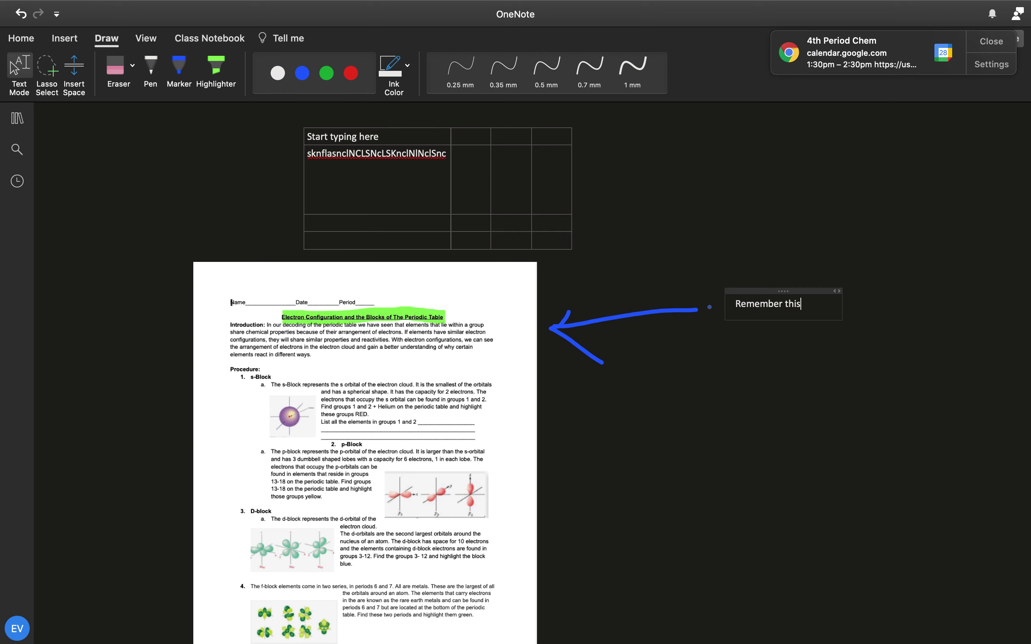
text(!!!)
drag(786, 294, 756, 293)
click(759, 426)
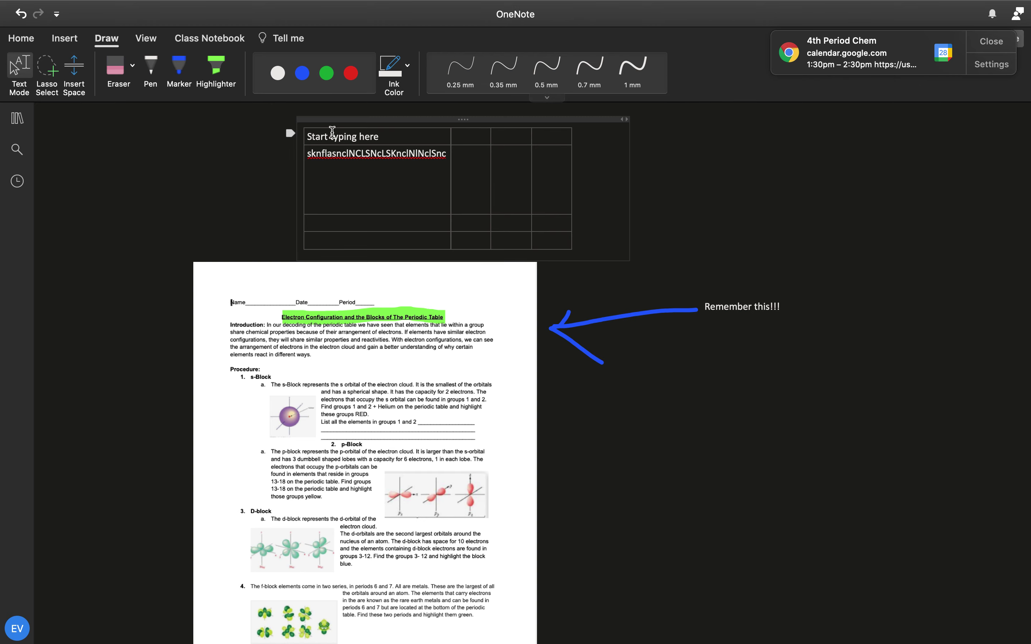
click(147, 40)
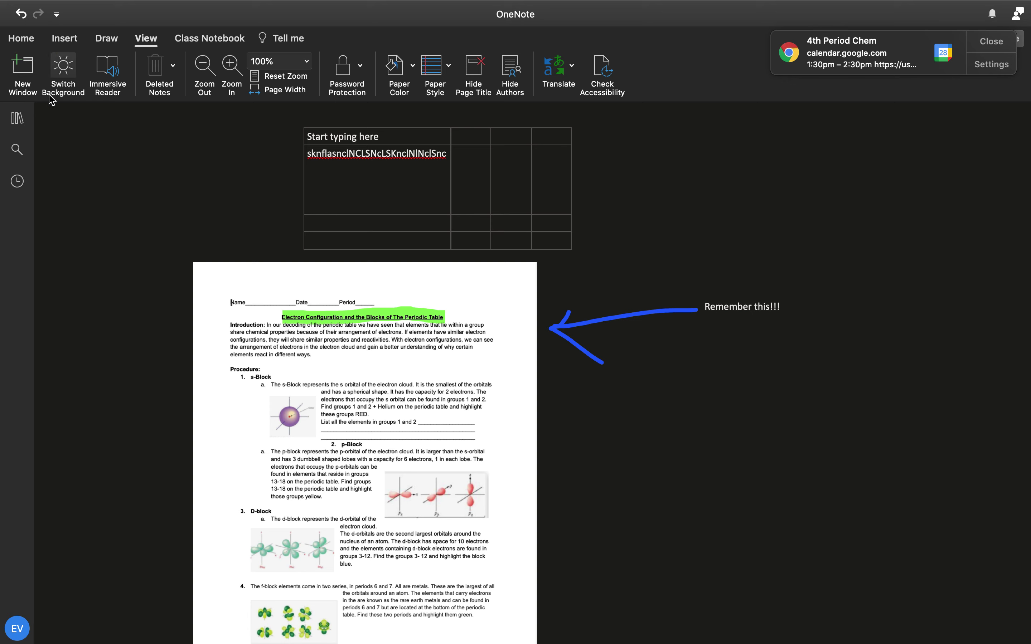
Switch the page to a light background and return the zoom to 100%.
click(63, 68)
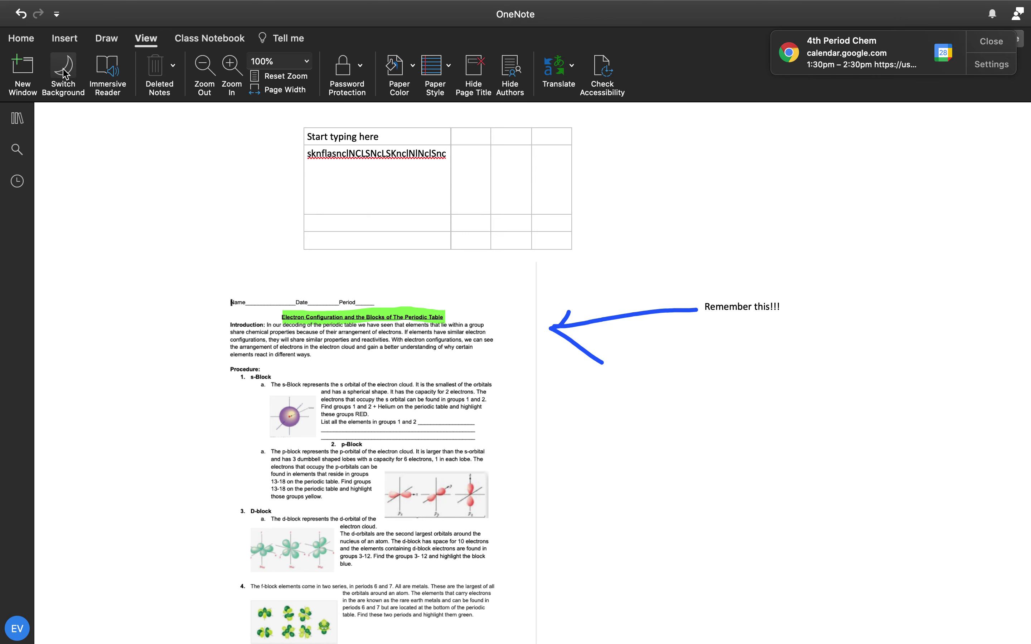
click(236, 70)
click(236, 70)
click(204, 67)
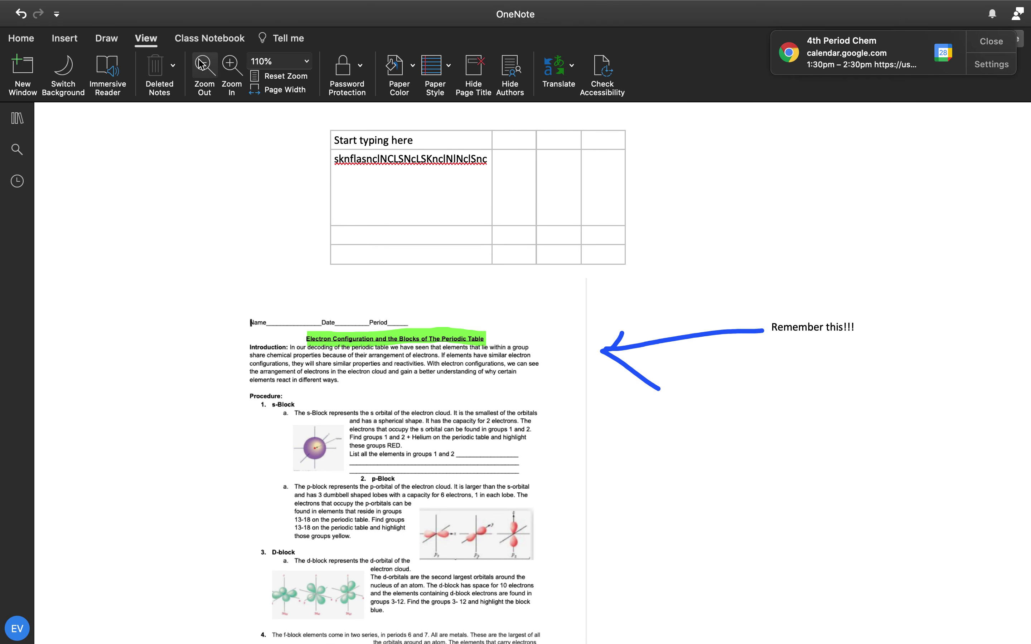
click(204, 68)
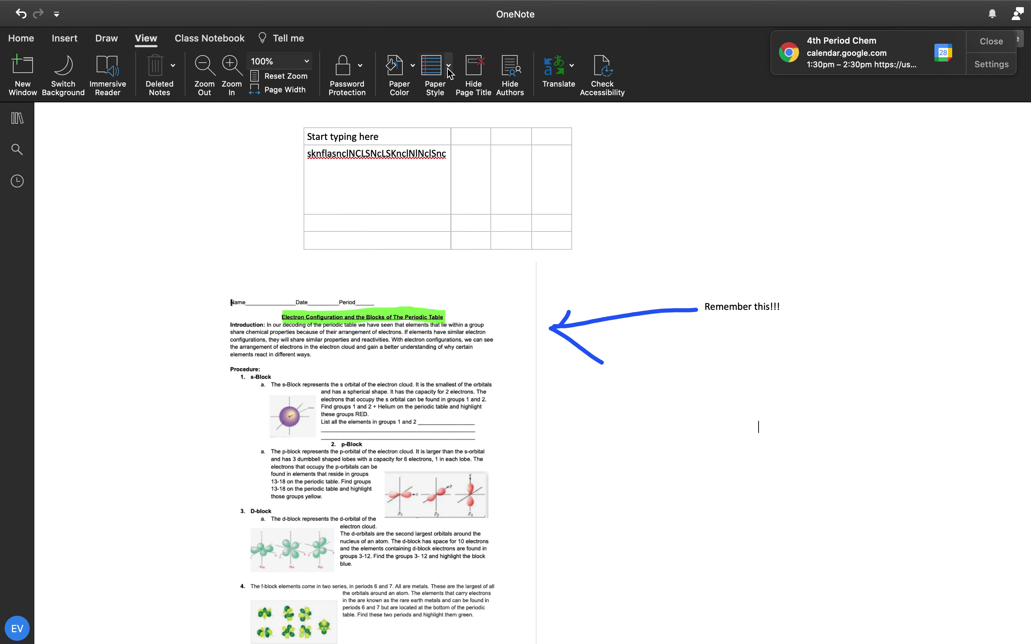
Try narrow and wide ruled lines, then give the page a fine grid paper style.
click(432, 73)
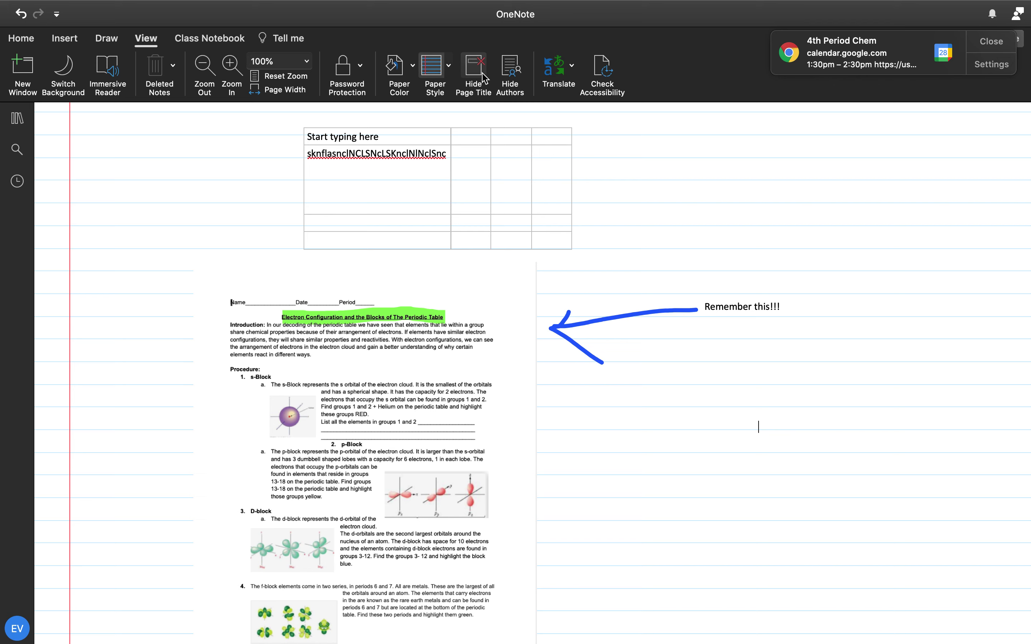
click(449, 66)
click(489, 127)
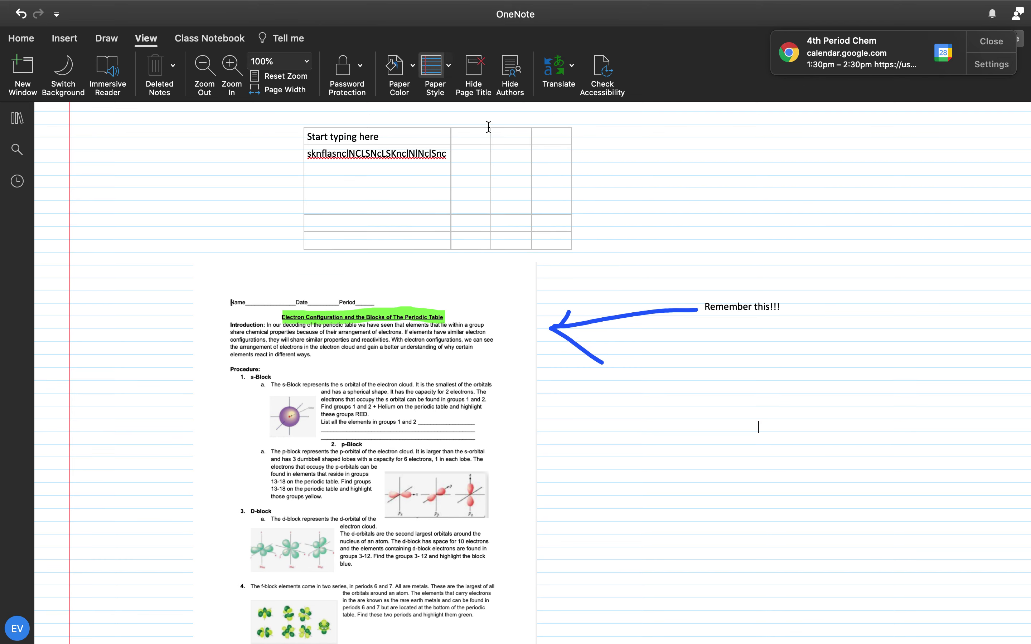
click(449, 65)
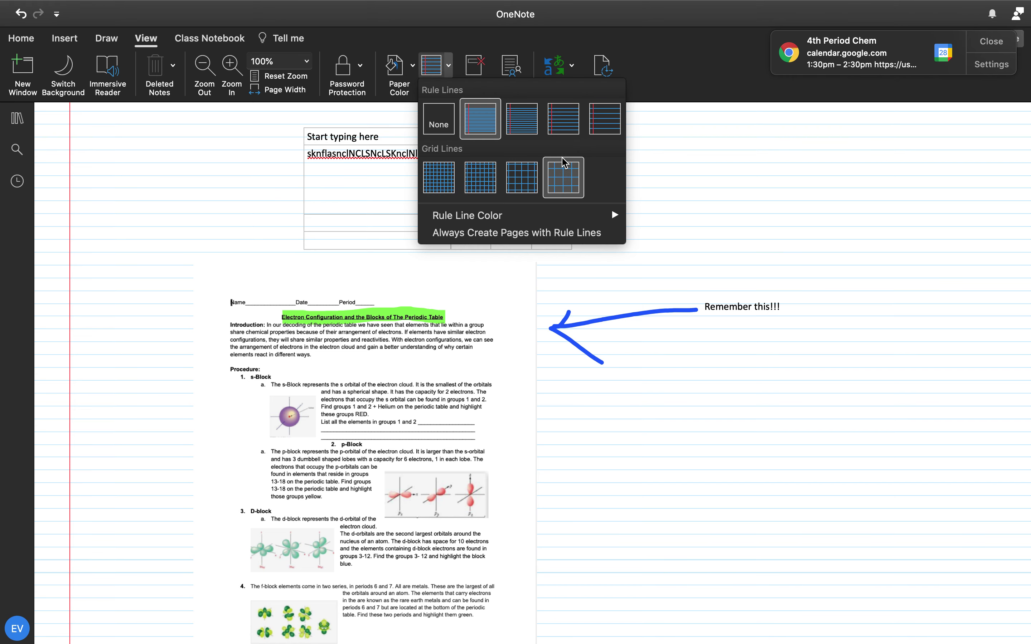
click(605, 118)
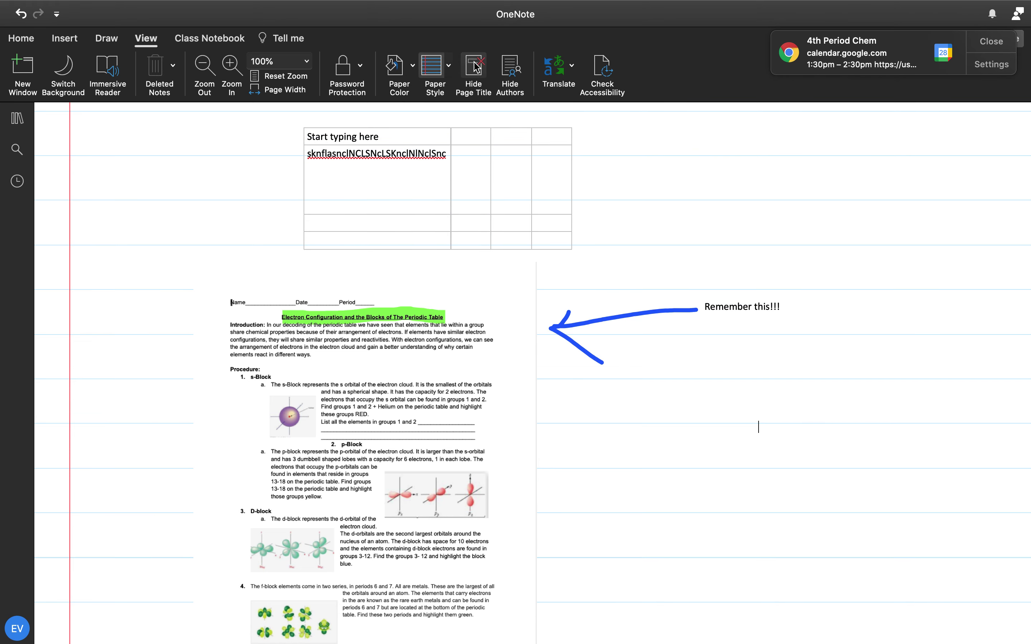
click(448, 65)
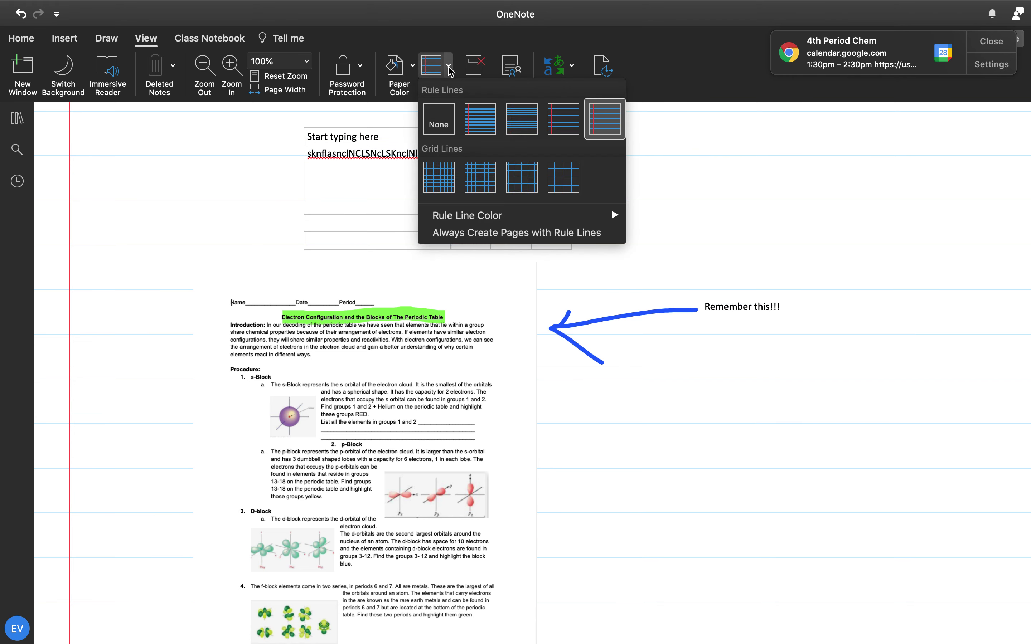
click(439, 176)
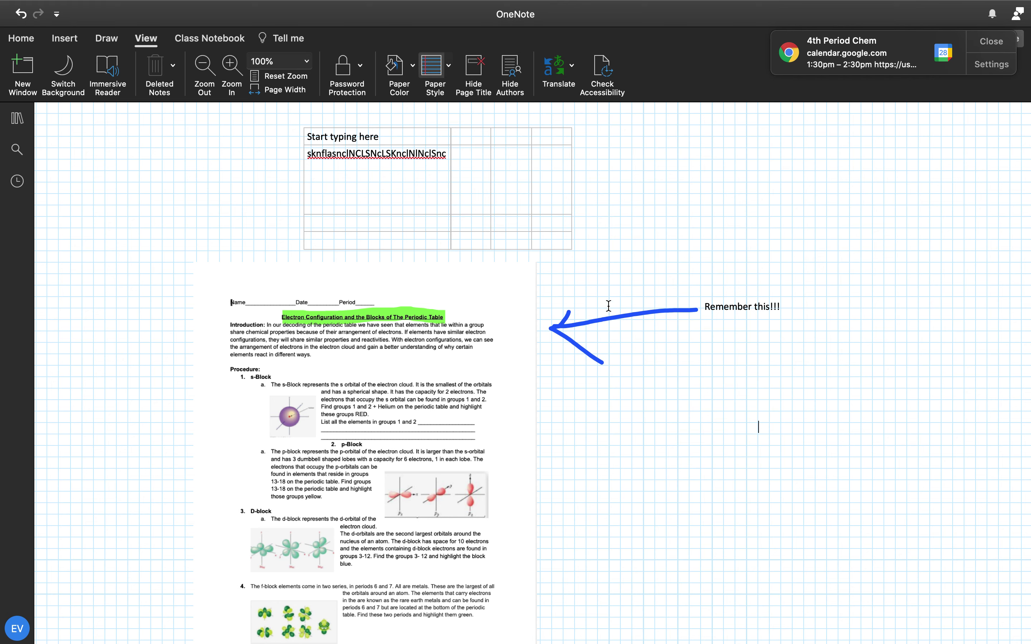
click(361, 69)
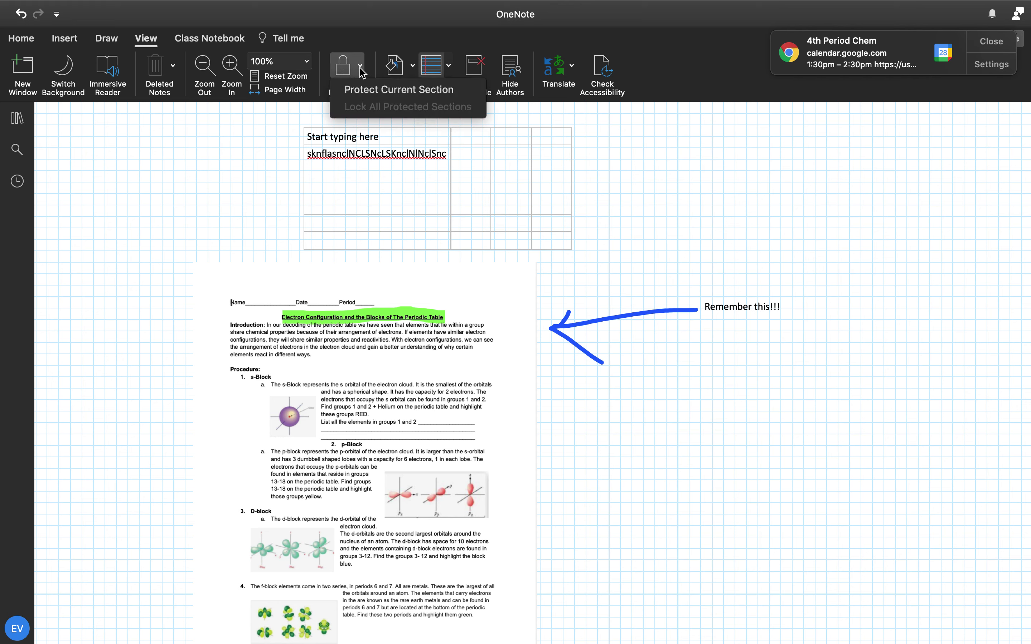
click(197, 201)
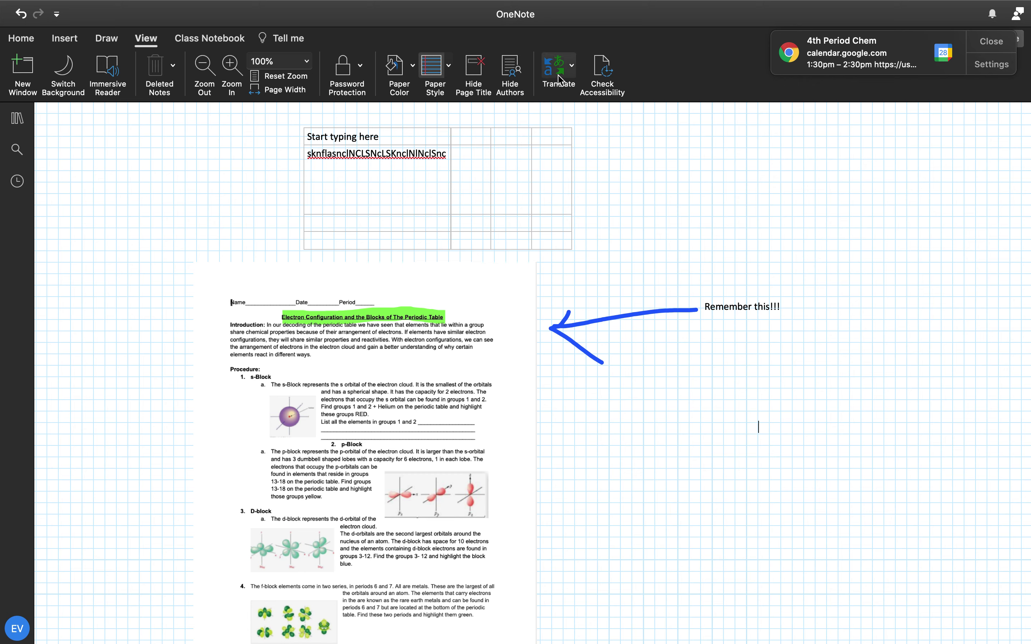
click(572, 68)
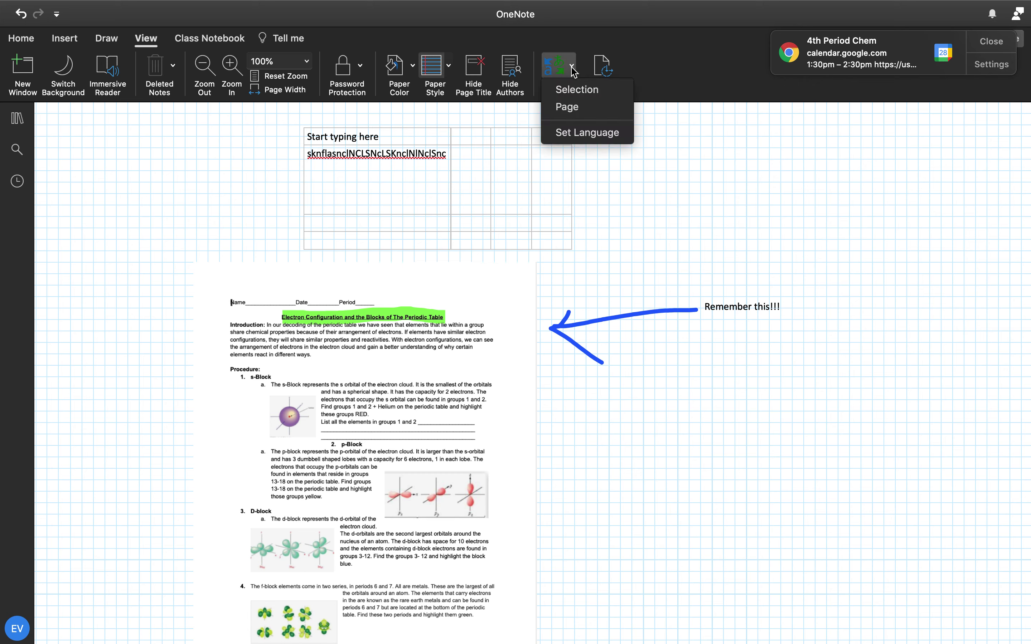
click(168, 175)
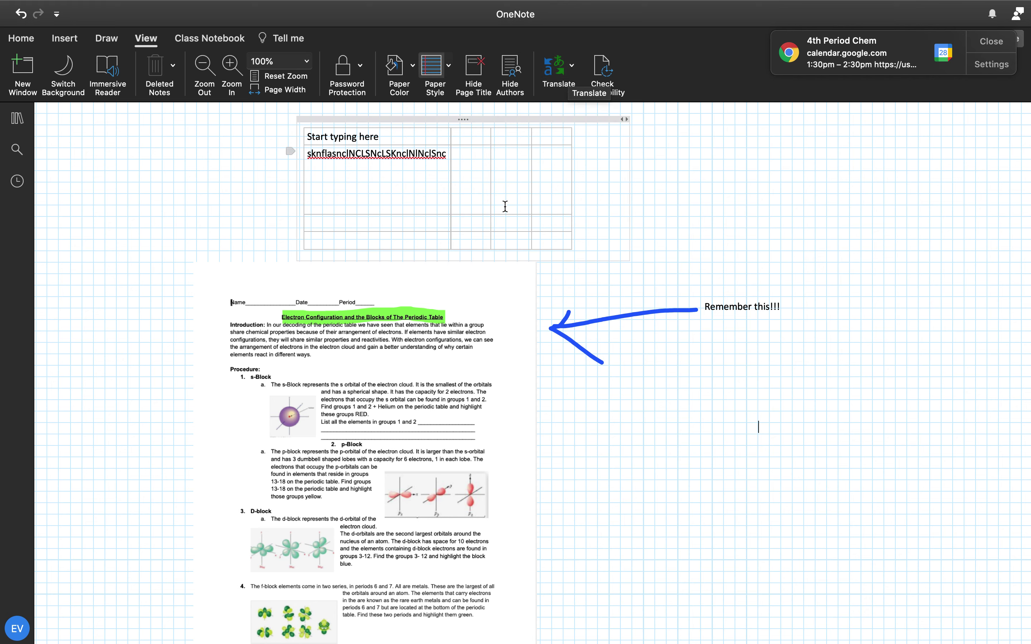
click(451, 230)
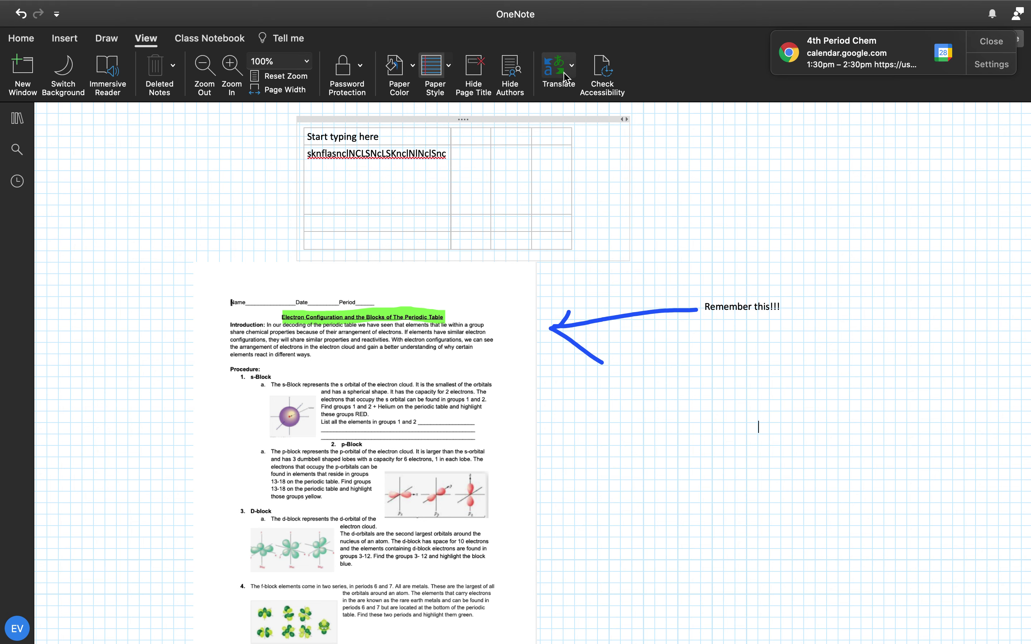